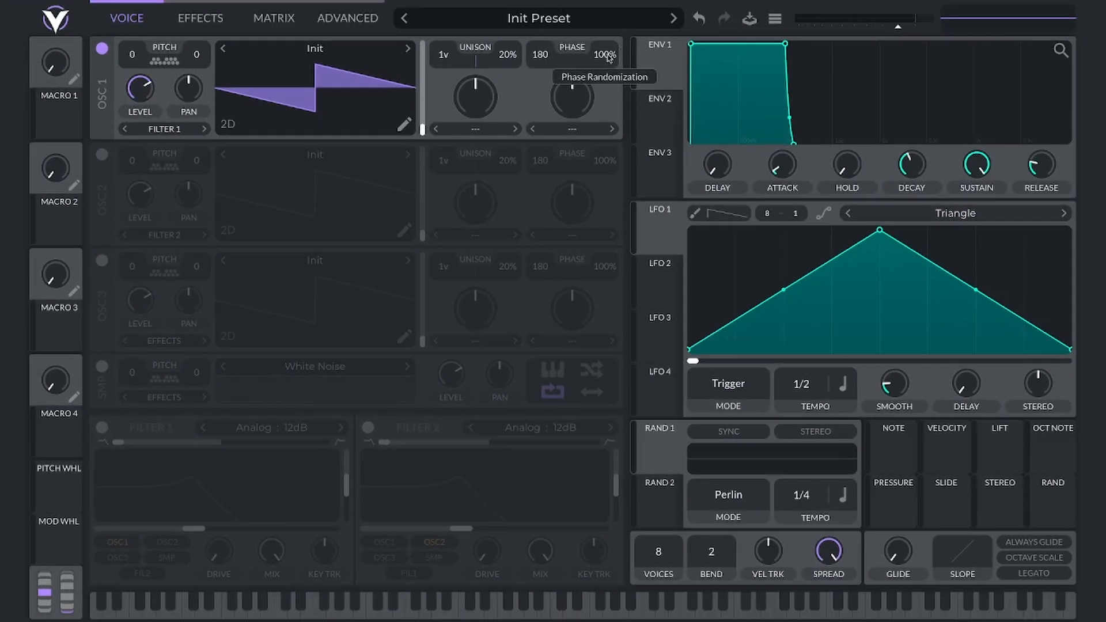
Set oscillator 1's phase randomization to 0% and choose Spectral Filter as its spectral morph type.
{"action": "left_click_drag", "start_coordinate": [611, 58], "coordinate": [612, 371]}
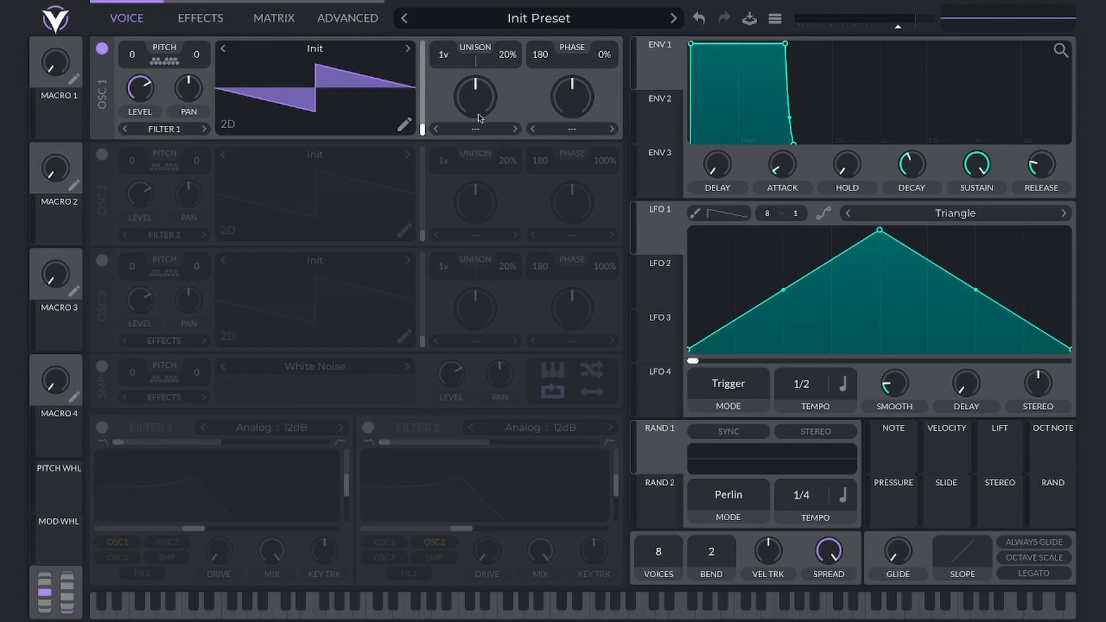
{"action": "left_click", "coordinate": [493, 131]}
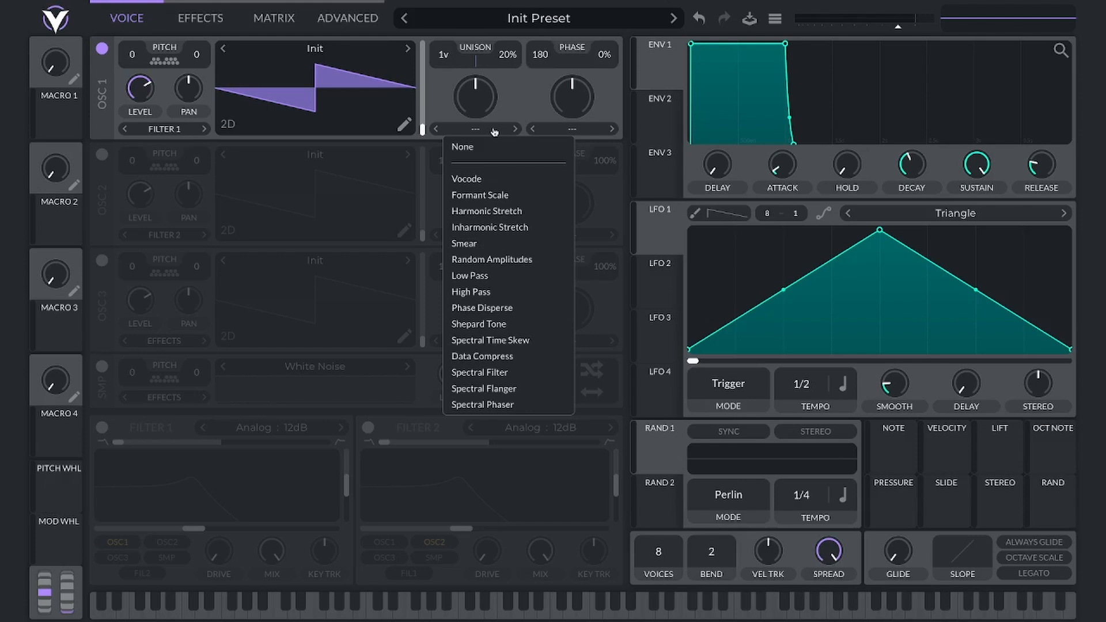
{"action": "left_click", "coordinate": [487, 374]}
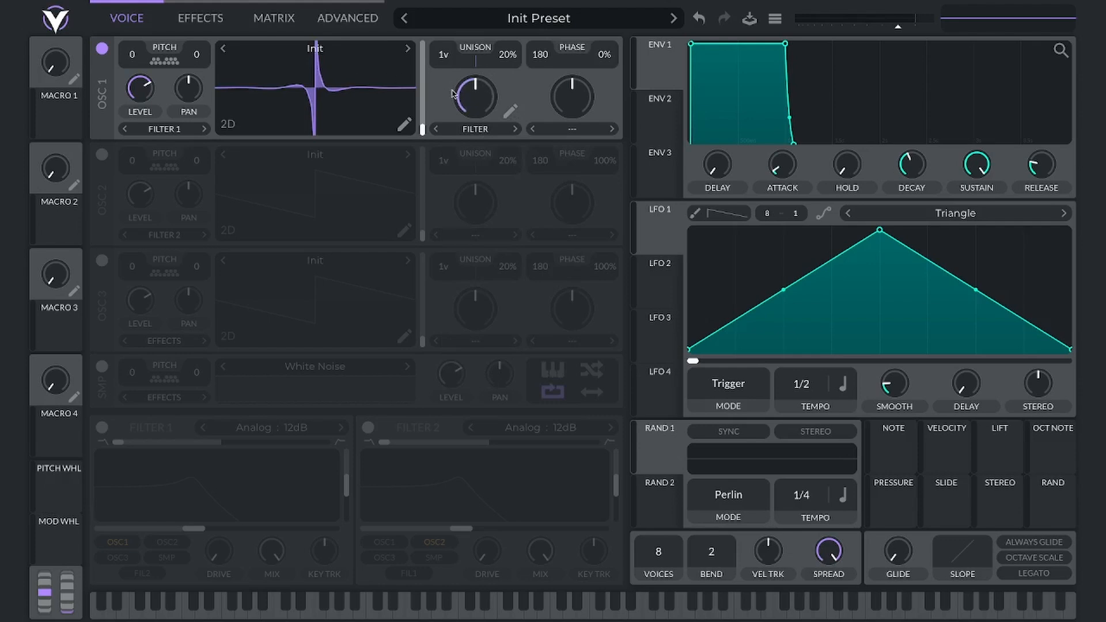
Sweep oscillator 1's spectral morph amount up to its maximum and back down to its minimum.
{"action": "left_click_drag", "start_coordinate": [484, 99], "coordinate": [488, 36]}
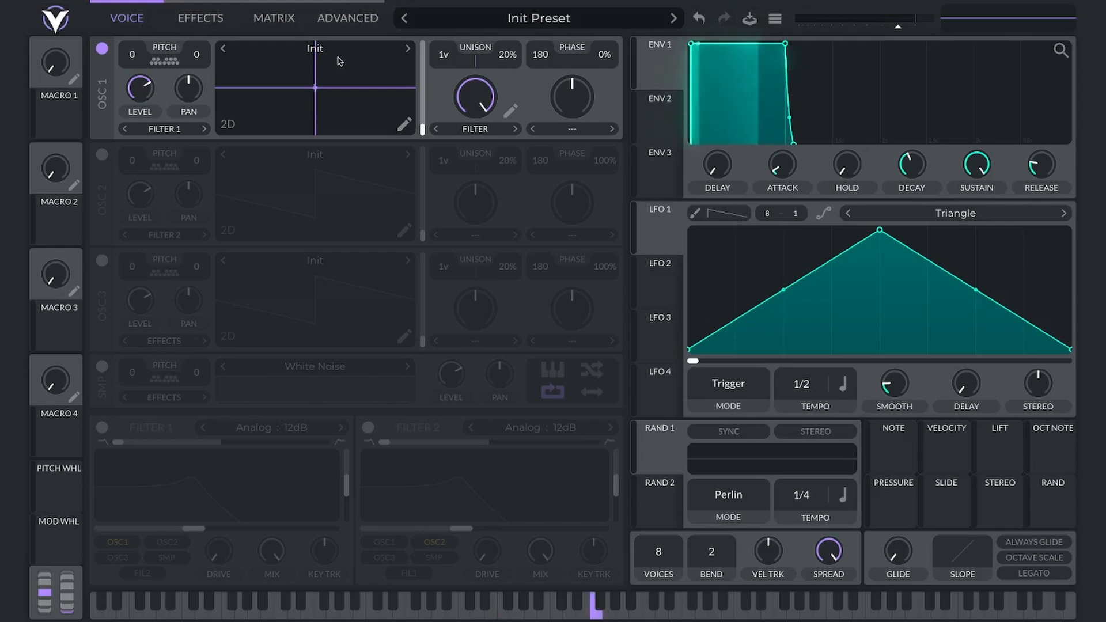
{"action": "mouse_move", "coordinate": [473, 106]}
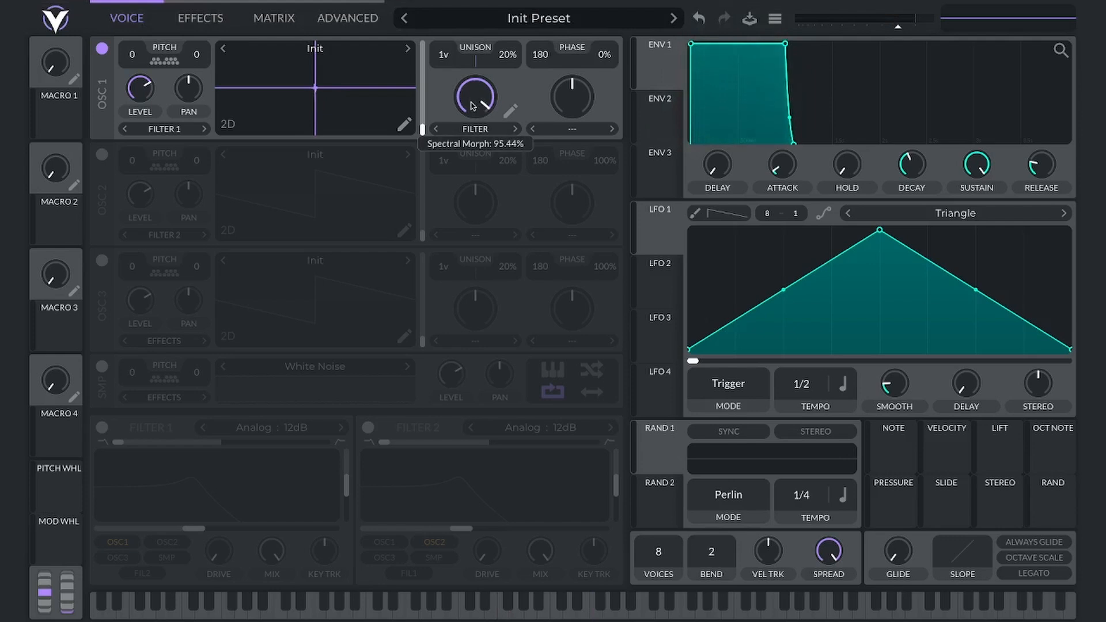
{"action": "left_click_drag", "start_coordinate": [473, 105], "coordinate": [444, 233]}
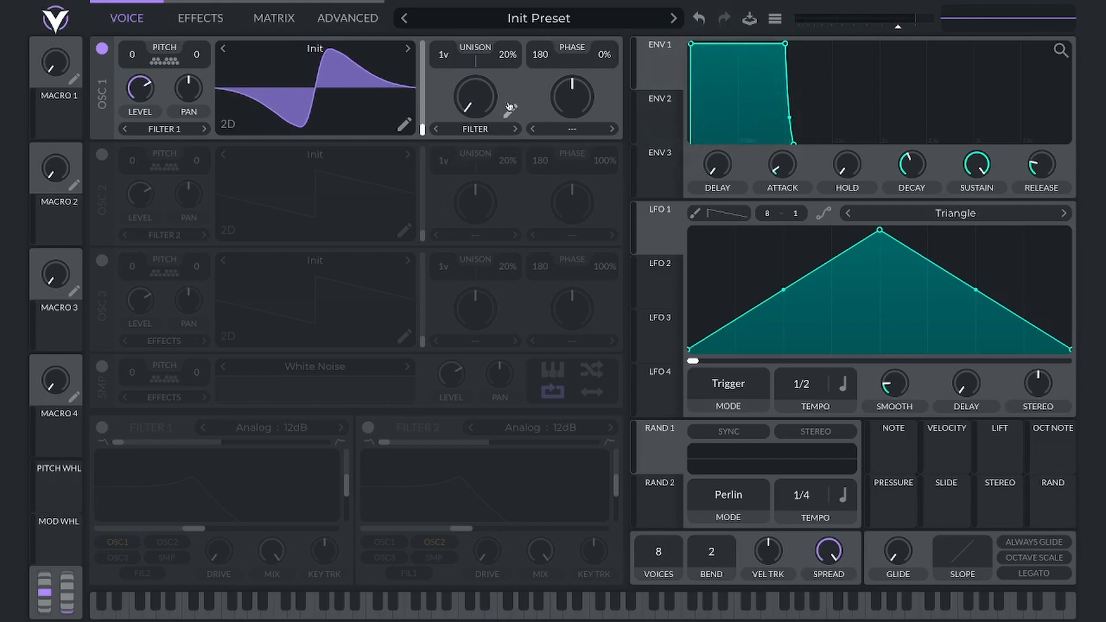
Try modulating oscillator 1's spectral morph amount with LFO 1, adjust the modulation depth, and remove the modulation.
{"action": "left_click_drag", "start_coordinate": [662, 235], "coordinate": [476, 174]}
{"action": "left_click_drag", "start_coordinate": [898, 27], "coordinate": [881, 33]}
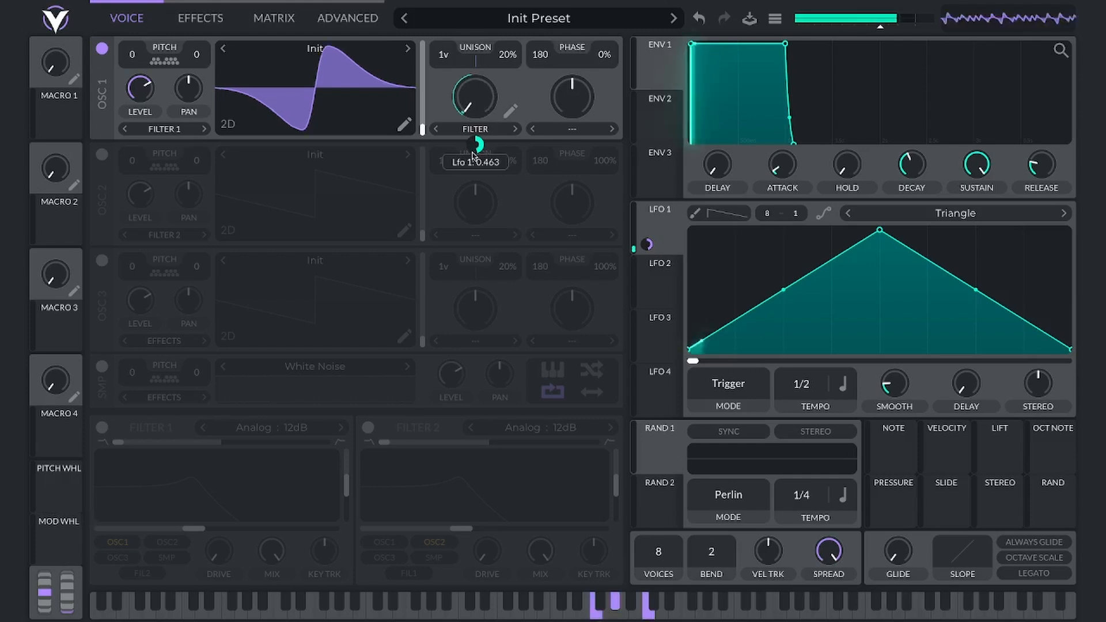
{"action": "left_click_drag", "start_coordinate": [478, 148], "coordinate": [477, 145]}
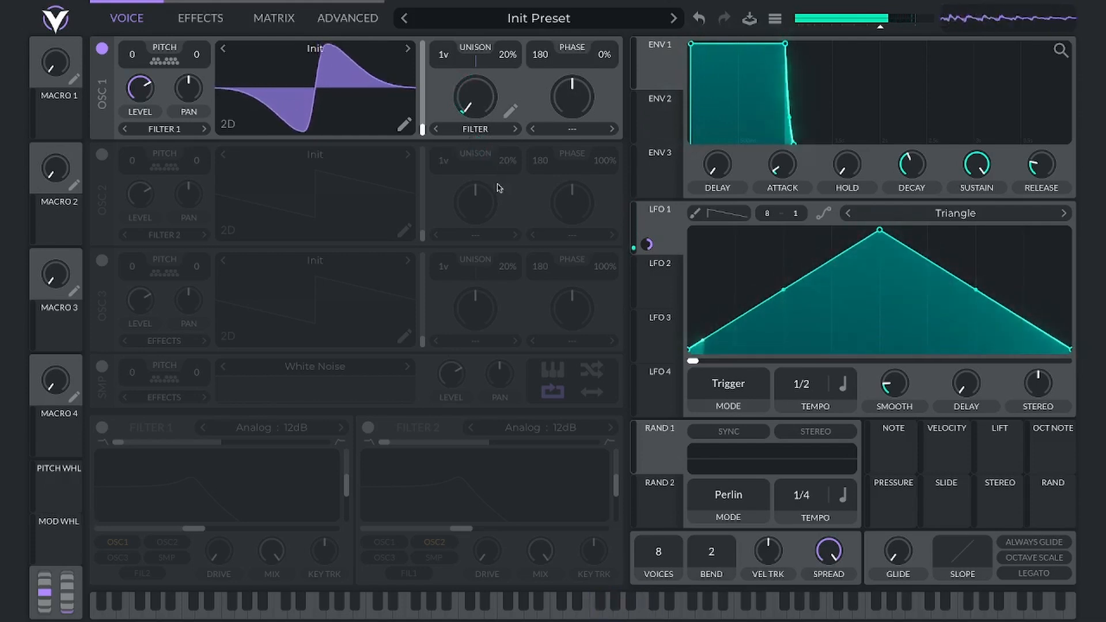
{"action": "right_click", "coordinate": [478, 144]}
{"action": "left_click", "coordinate": [505, 153]}
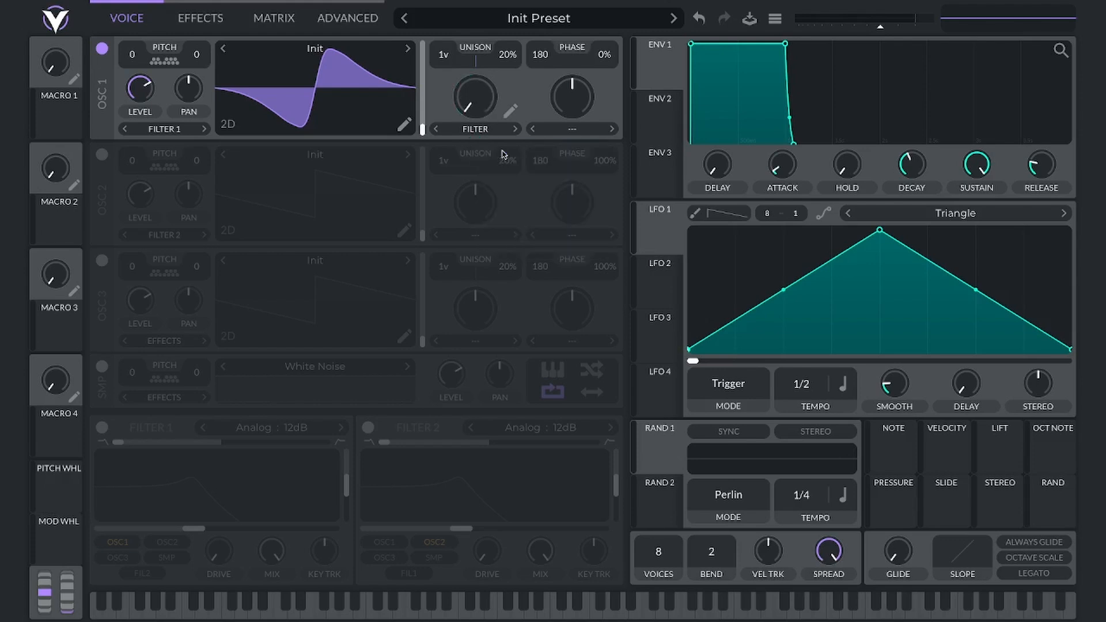
Open oscillator 1's spectral filter curve and reshape the triangle's falling side with additional points forming dips and peaks.
{"action": "left_click", "coordinate": [511, 111]}
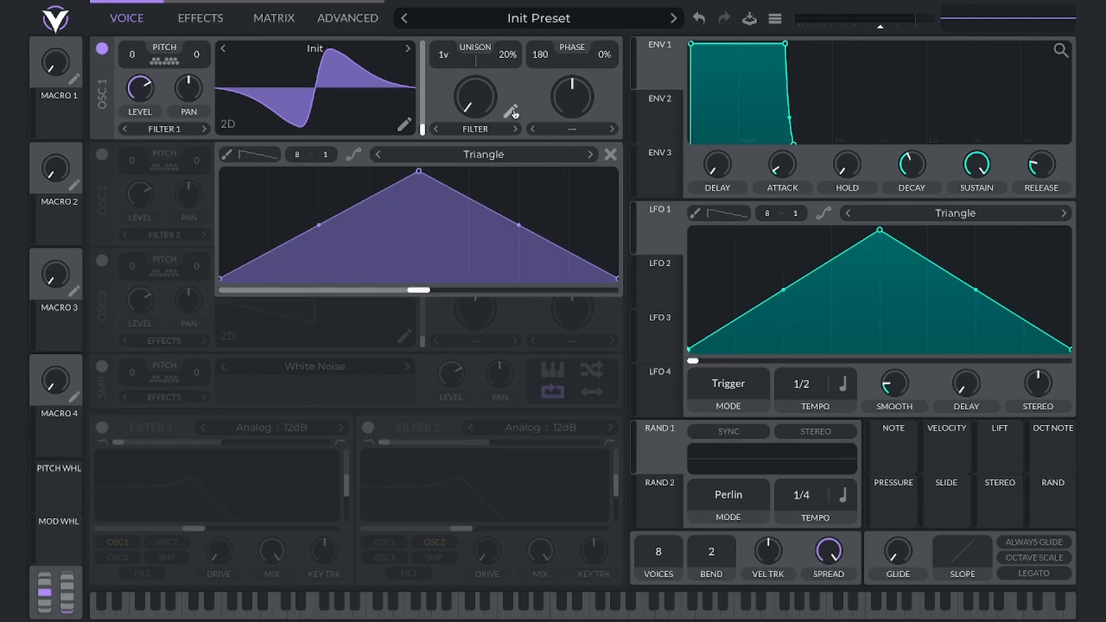
{"action": "double_click", "coordinate": [468, 200]}
{"action": "left_click_drag", "start_coordinate": [468, 200], "coordinate": [518, 200]}
{"action": "double_click", "coordinate": [518, 255]}
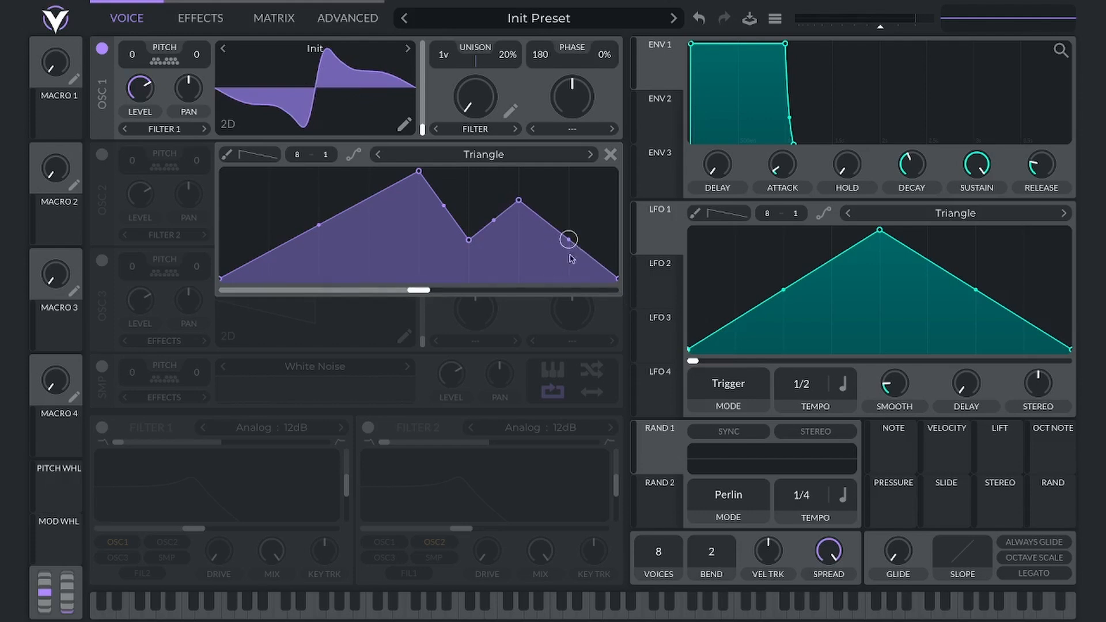
{"action": "left_click_drag", "start_coordinate": [569, 240], "coordinate": [569, 171]}
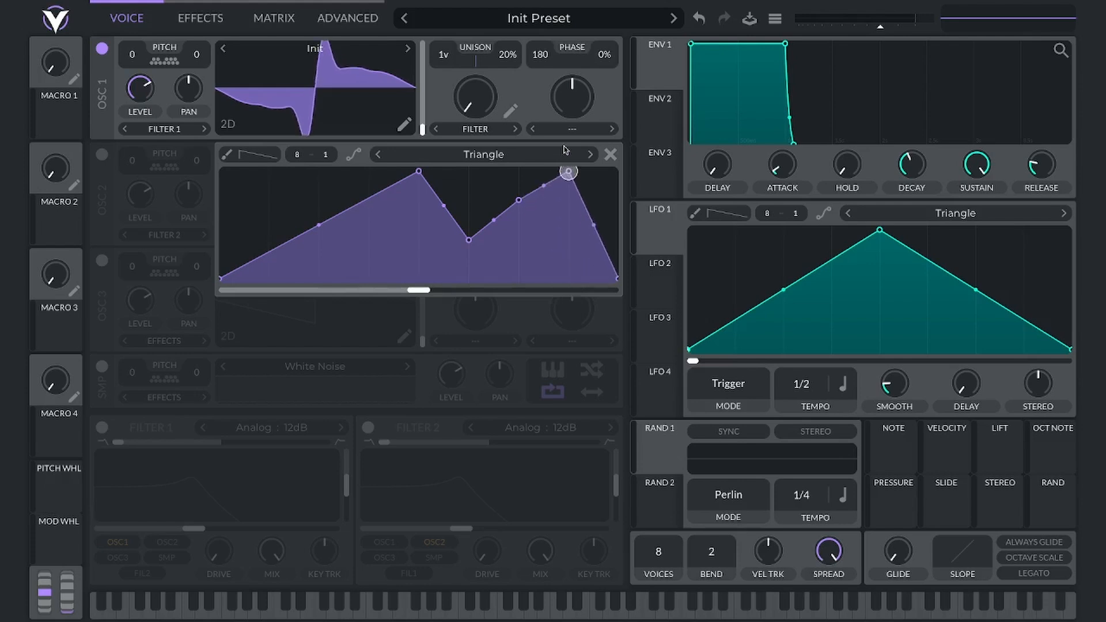
{"action": "double_click", "coordinate": [603, 247]}
{"action": "left_click_drag", "start_coordinate": [603, 246], "coordinate": [606, 171]}
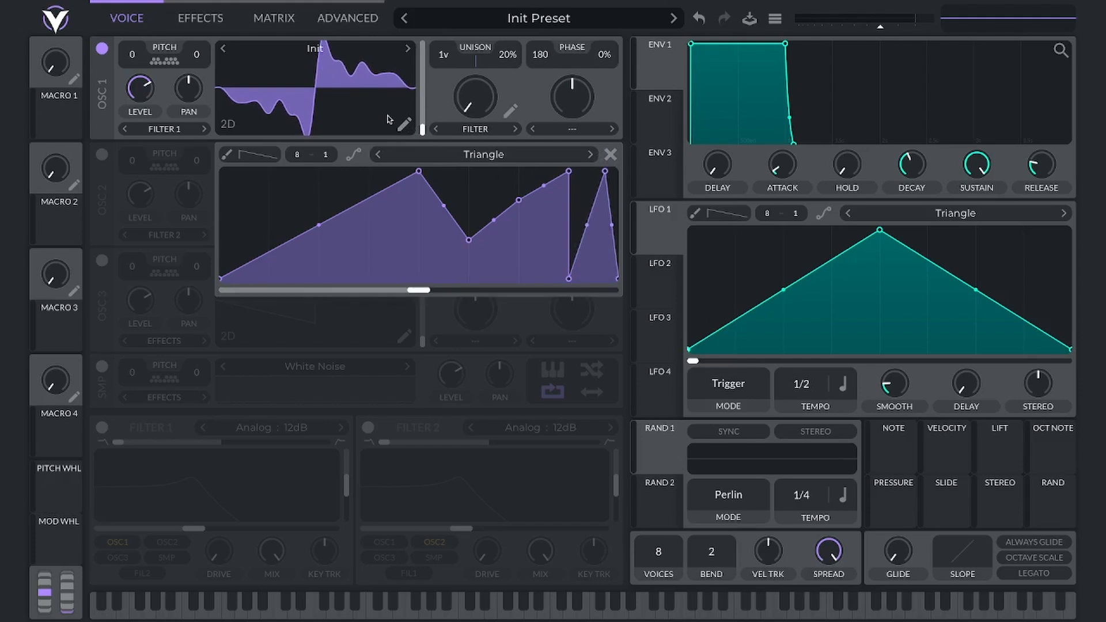
Browse the preset shapes for the spectral filter curve, choose Growing Oscillations, and turn off its smoothing.
{"action": "left_click", "coordinate": [591, 155]}
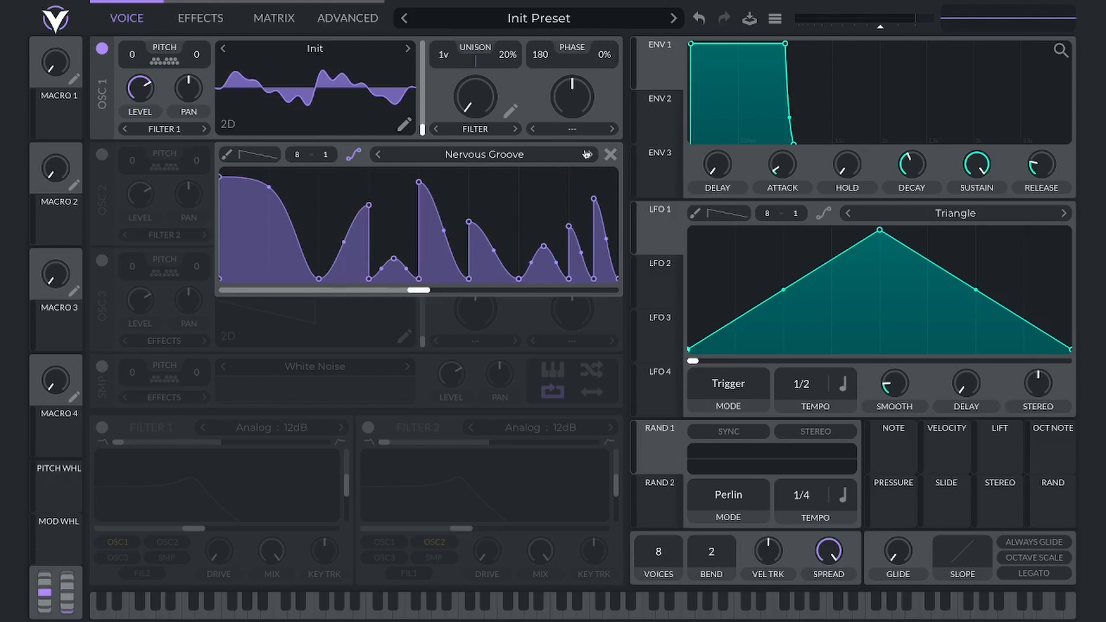
{"action": "left_click", "coordinate": [591, 155]}
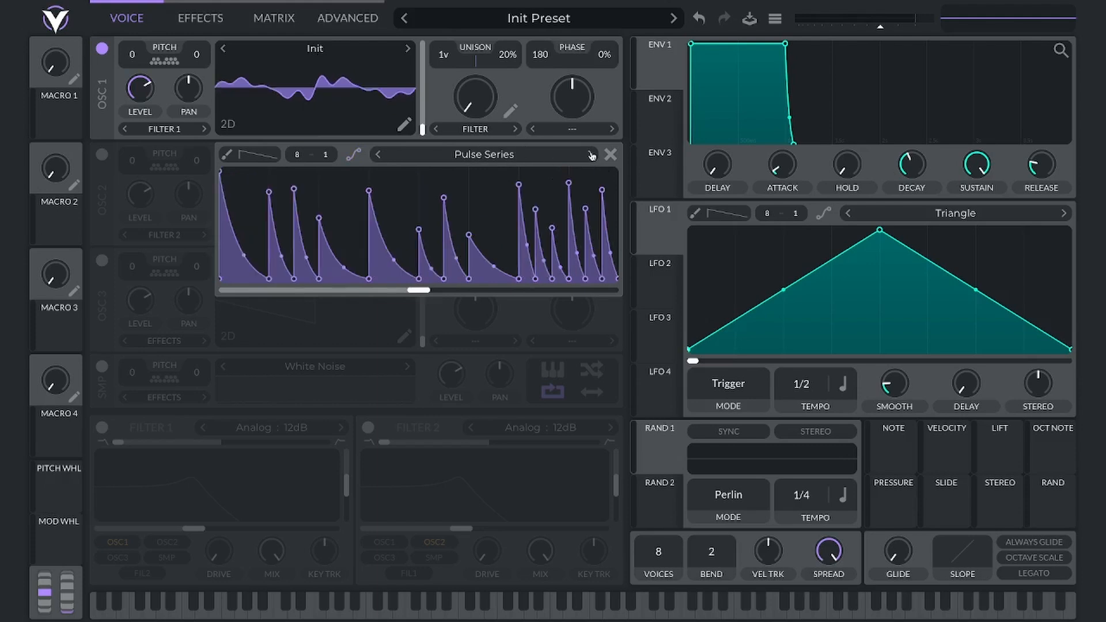
{"action": "left_click", "coordinate": [591, 154]}
{"action": "left_click", "coordinate": [591, 155]}
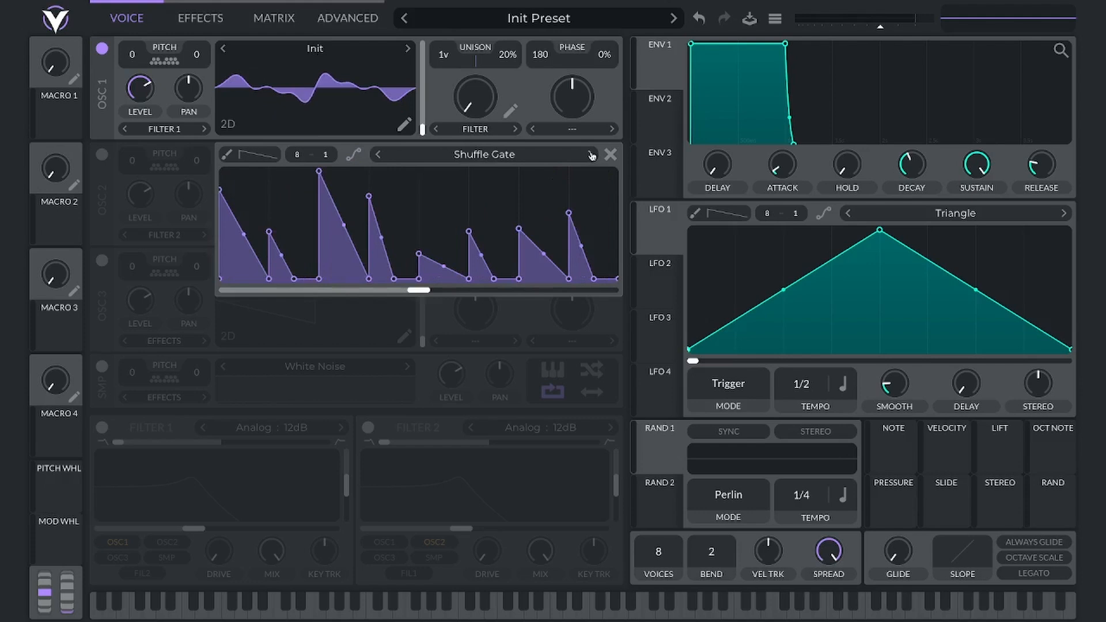
{"action": "left_click", "coordinate": [590, 154]}
{"action": "left_click", "coordinate": [590, 154]}
{"action": "left_click", "coordinate": [591, 155]}
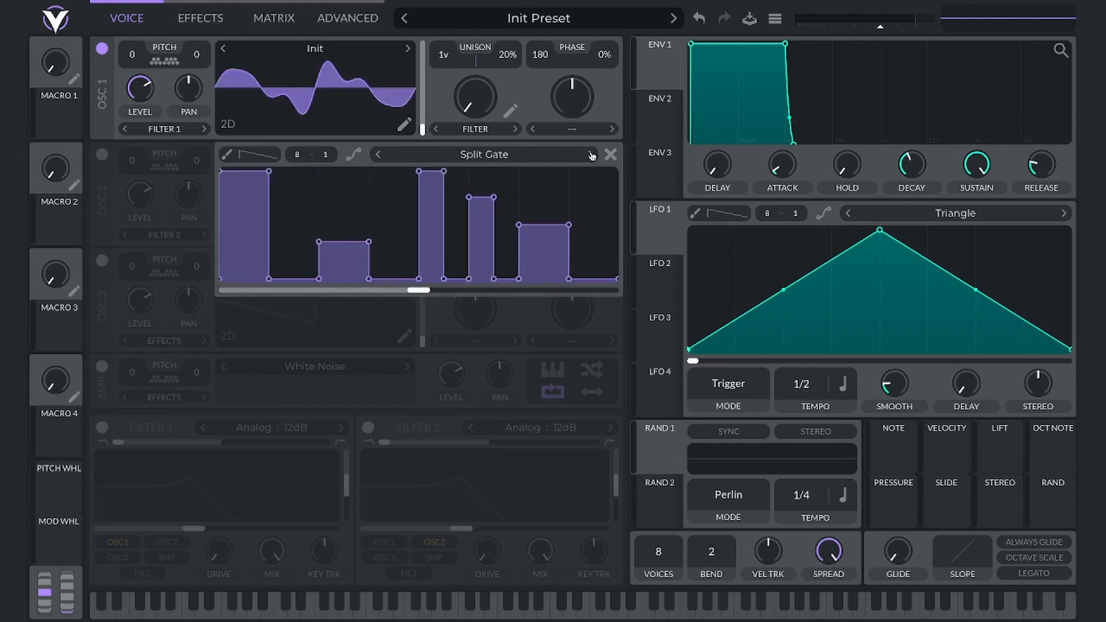
{"action": "left_click", "coordinate": [590, 154]}
{"action": "left_click", "coordinate": [591, 154]}
{"action": "left_click", "coordinate": [591, 154]}
{"action": "left_click", "coordinate": [591, 154]}
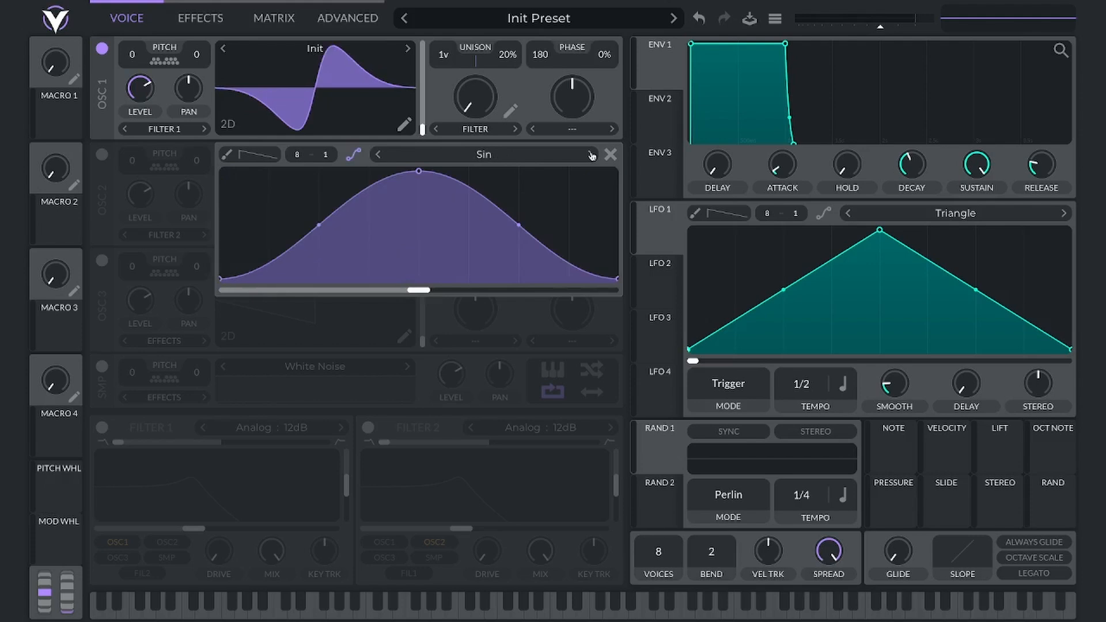
{"action": "left_click", "coordinate": [590, 155]}
{"action": "left_click", "coordinate": [591, 154]}
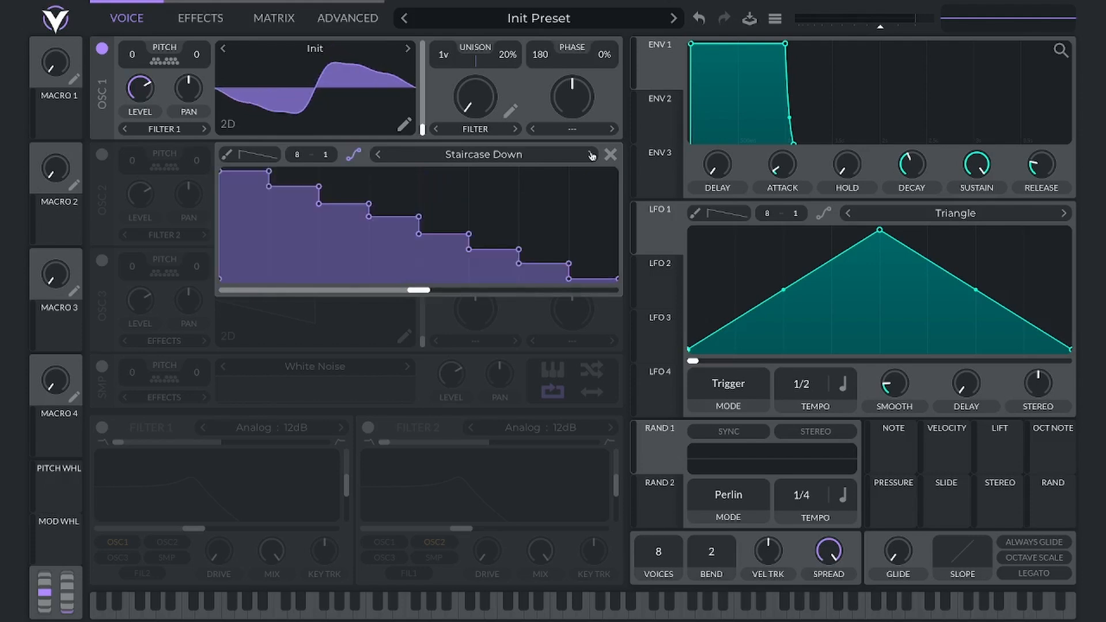
{"action": "left_click", "coordinate": [590, 154]}
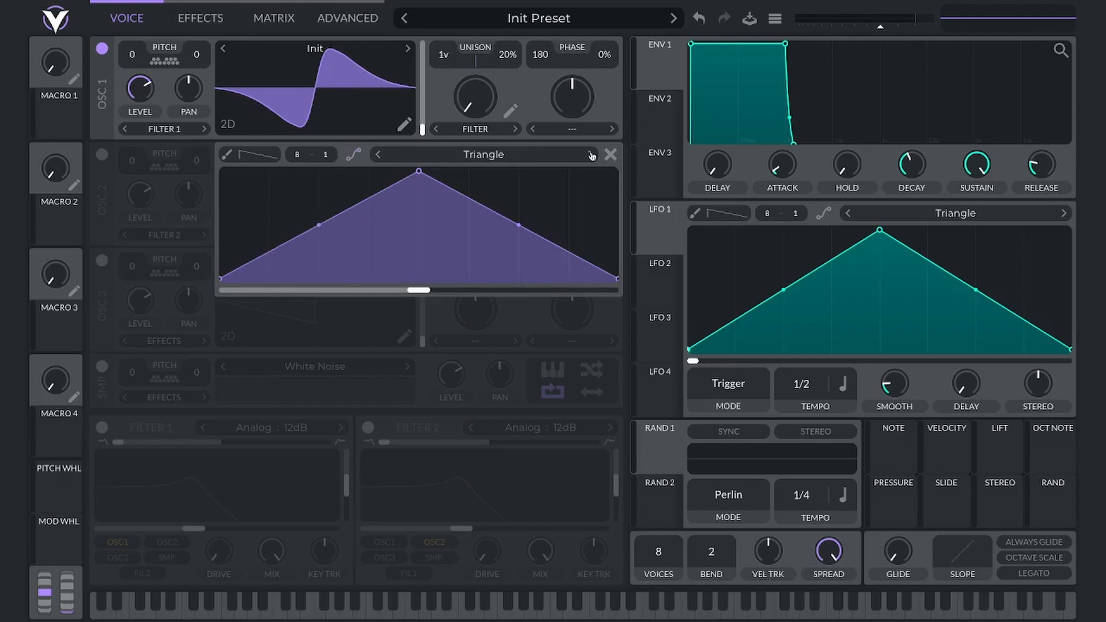
{"action": "left_click", "coordinate": [591, 154]}
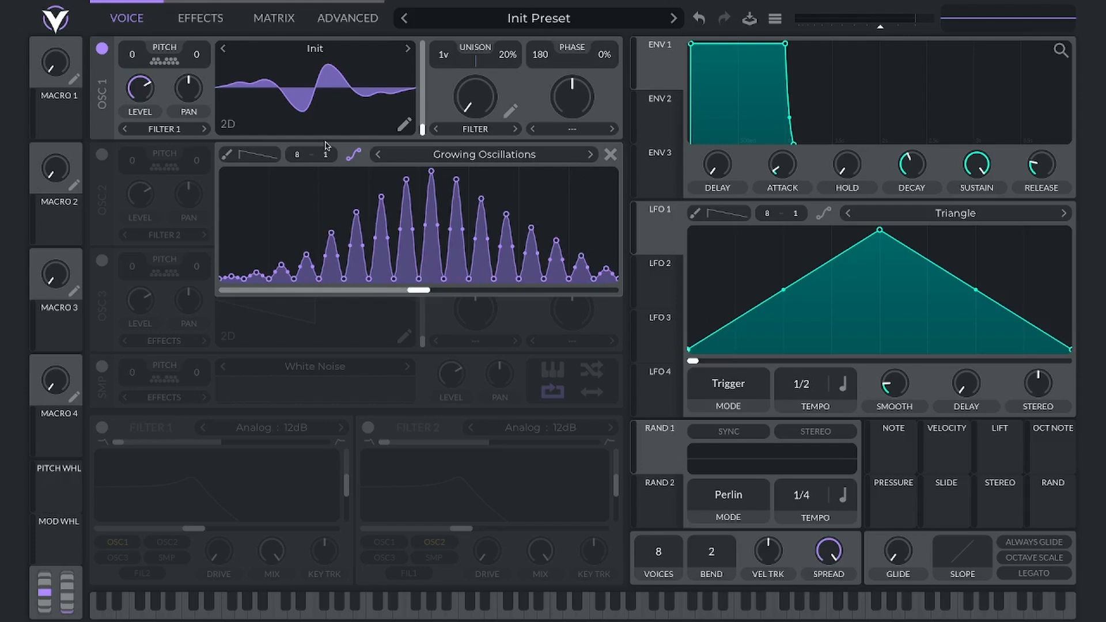
{"action": "left_click", "coordinate": [354, 156]}
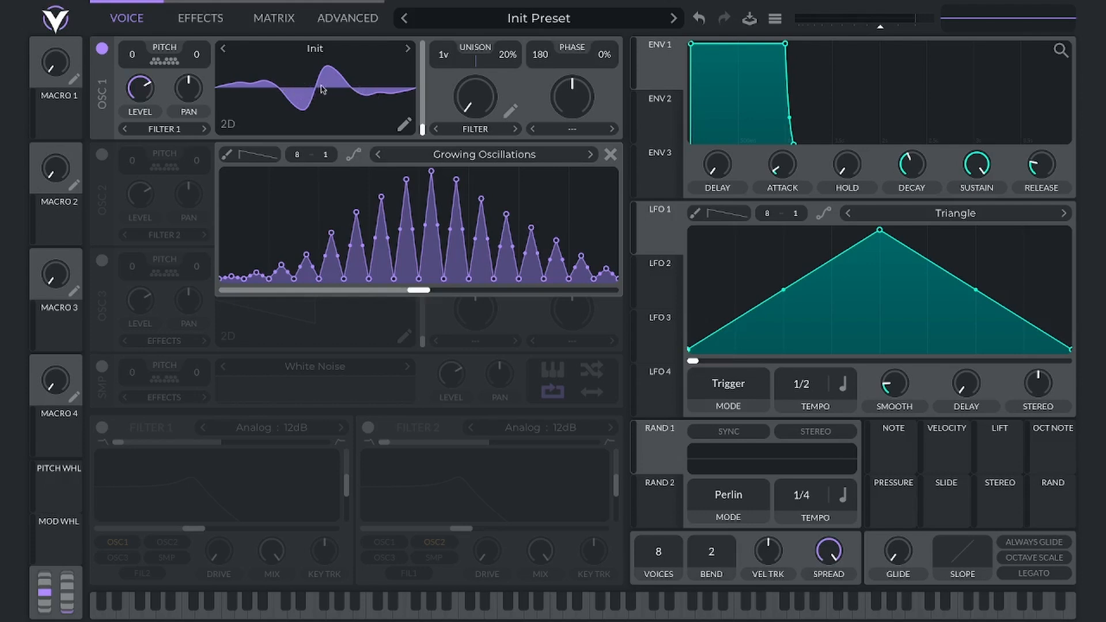
Try LFO 1 on the spectral morph amount with the Growing Oscillations curve, and remove the modulation again.
{"action": "left_click_drag", "start_coordinate": [481, 104], "coordinate": [458, 99]}
{"action": "left_click_drag", "start_coordinate": [663, 235], "coordinate": [475, 130]}
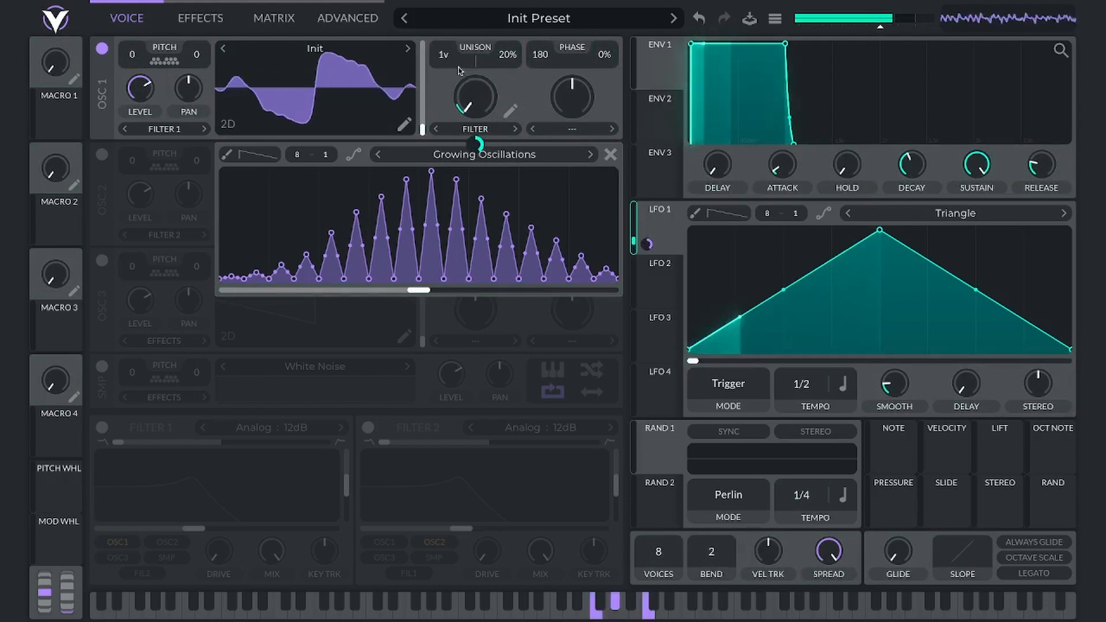
{"action": "left_click_drag", "start_coordinate": [475, 145], "coordinate": [476, 148]}
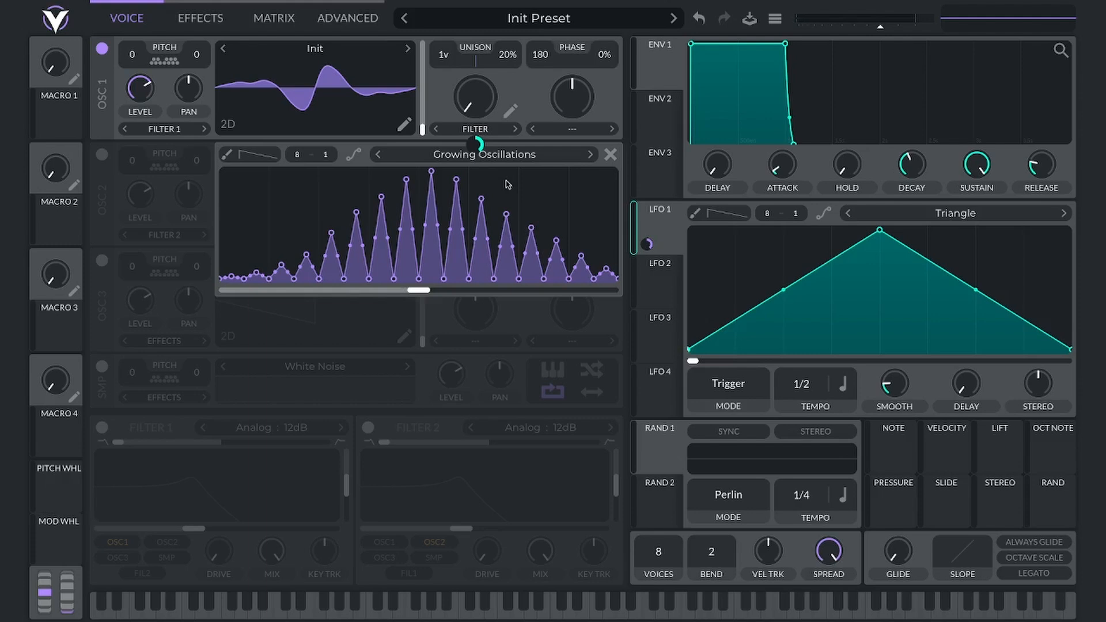
{"action": "right_click", "coordinate": [478, 143]}
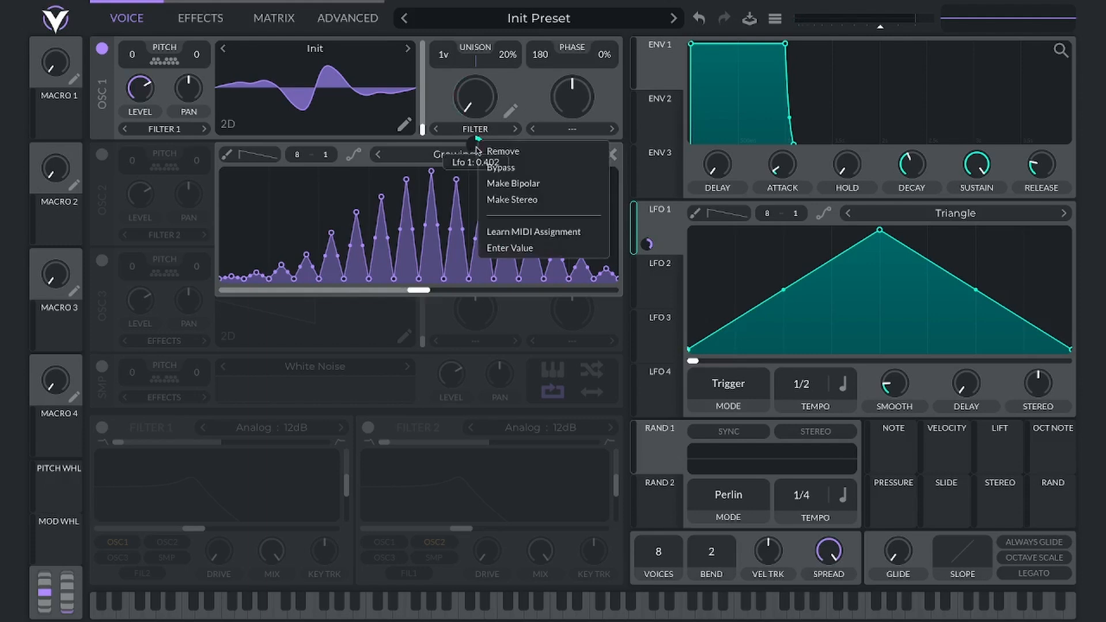
{"action": "left_click", "coordinate": [464, 148]}
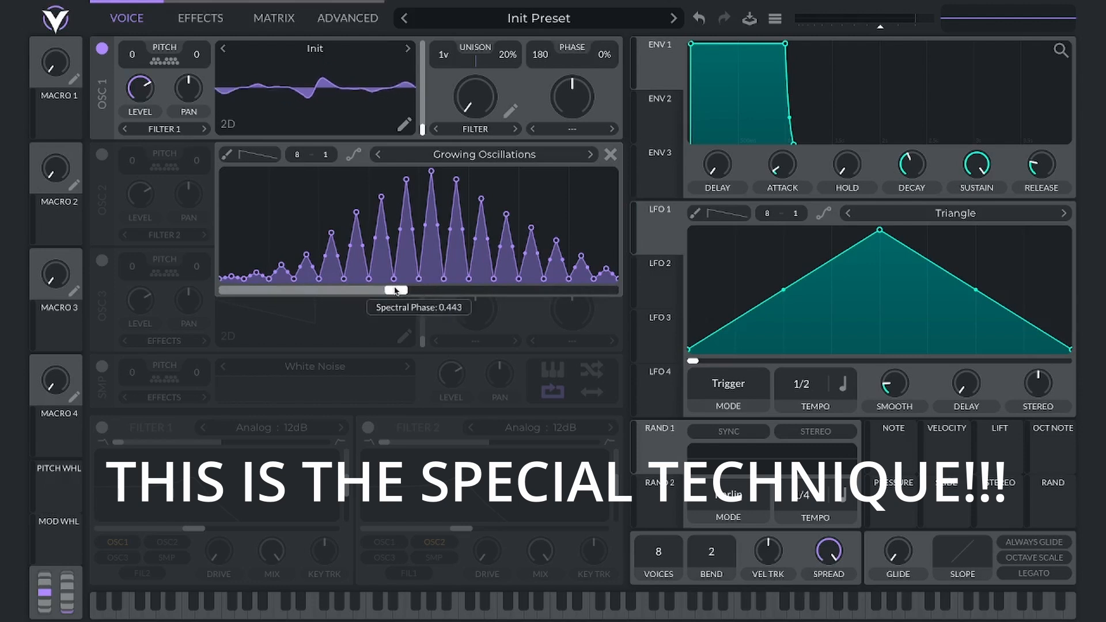
Sweep the spectral filter's phase by hand, modulate it with LFO 1, and set the LFO's tempo to 2/1.
{"action": "mouse_move", "coordinate": [395, 291]}
{"action": "left_mouse_down"}
{"action": "mouse_move", "coordinate": [241, 290]}
{"action": "mouse_move", "coordinate": [612, 282]}
{"action": "mouse_move", "coordinate": [405, 283]}
{"action": "left_mouse_up"}
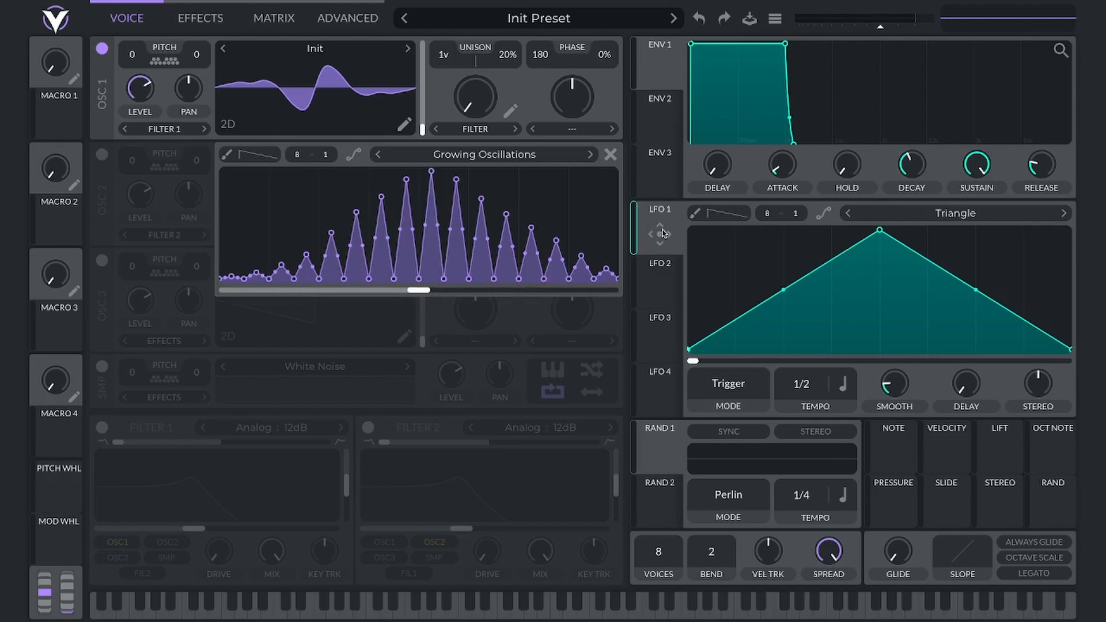
{"action": "left_click_drag", "start_coordinate": [661, 233], "coordinate": [419, 272]}
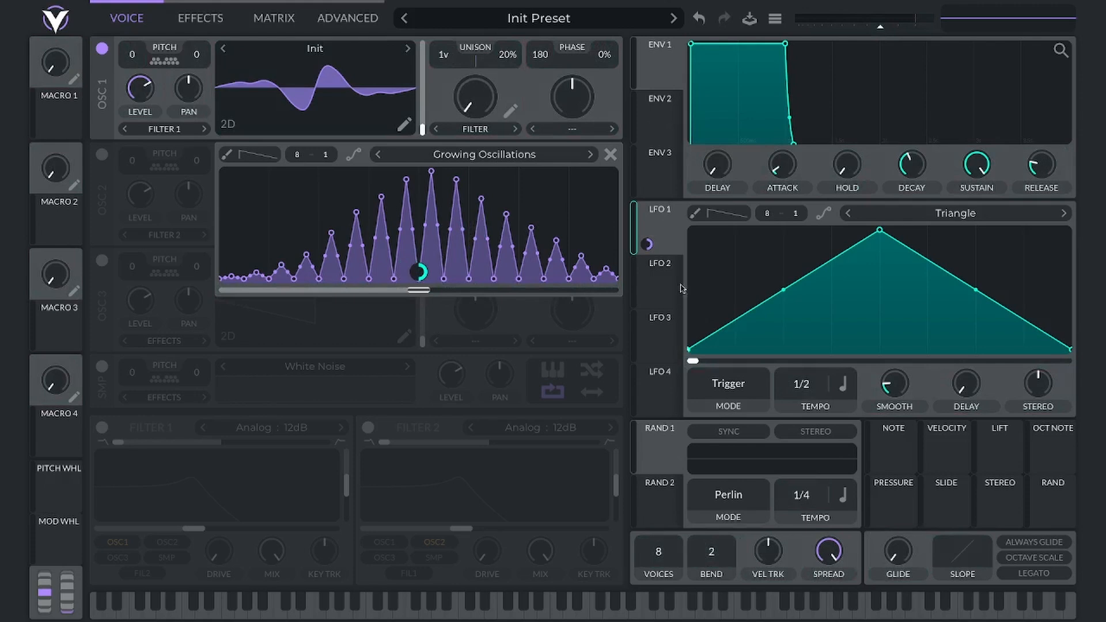
{"action": "left_click_drag", "start_coordinate": [799, 385], "coordinate": [798, 405]}
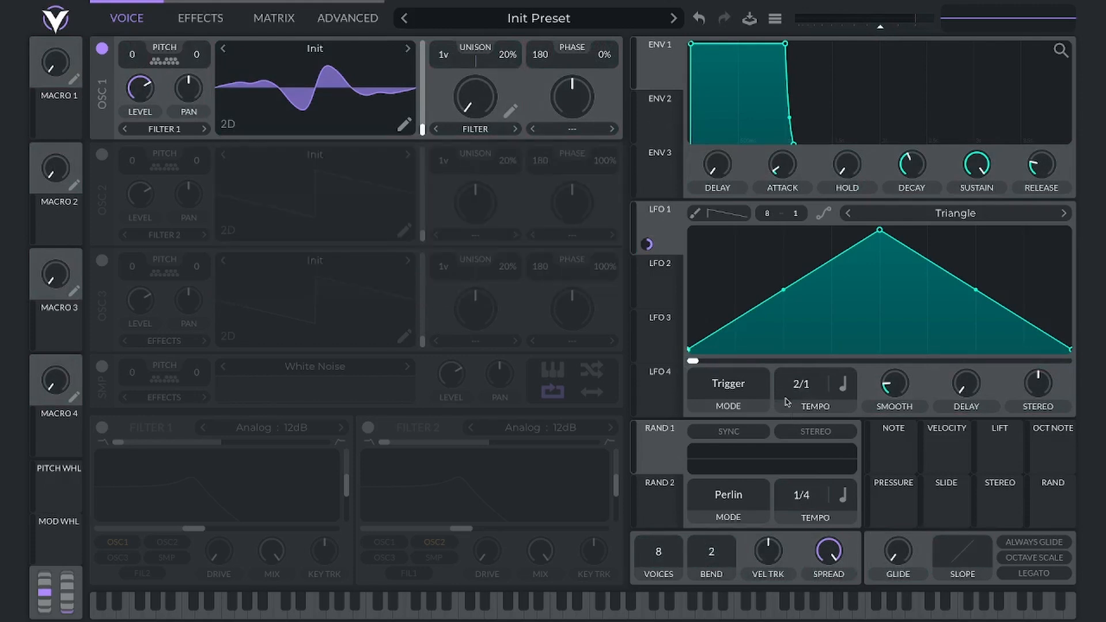
{"action": "left_click", "coordinate": [512, 111]}
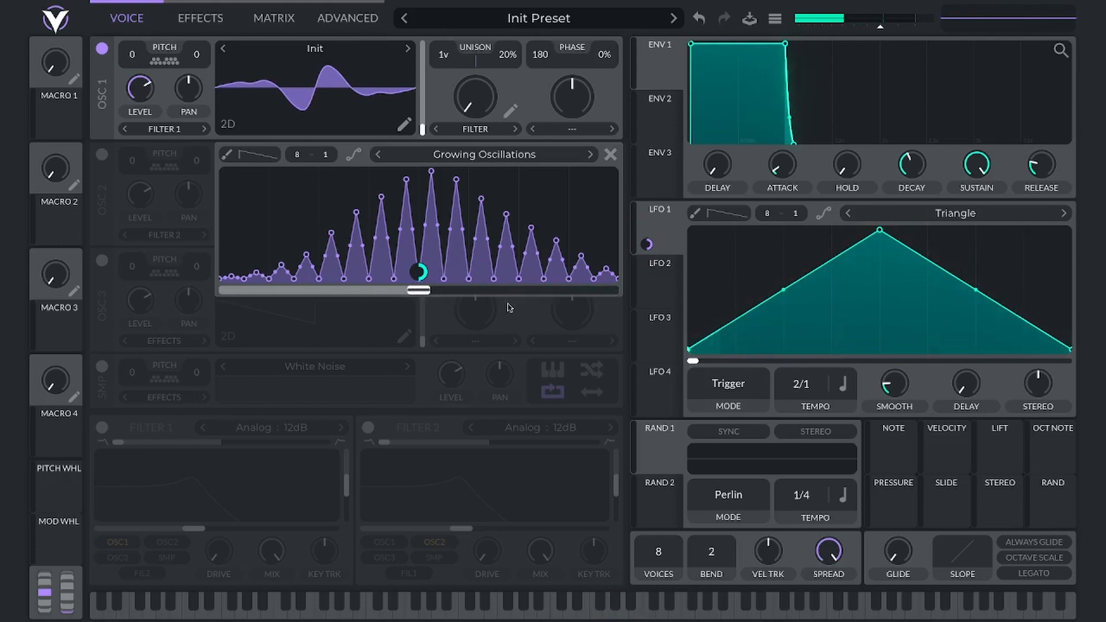
Set LFO 1's tempo to 1/1 and turn on smoothing for the spectral filter curve.
{"action": "left_click", "coordinate": [801, 383]}
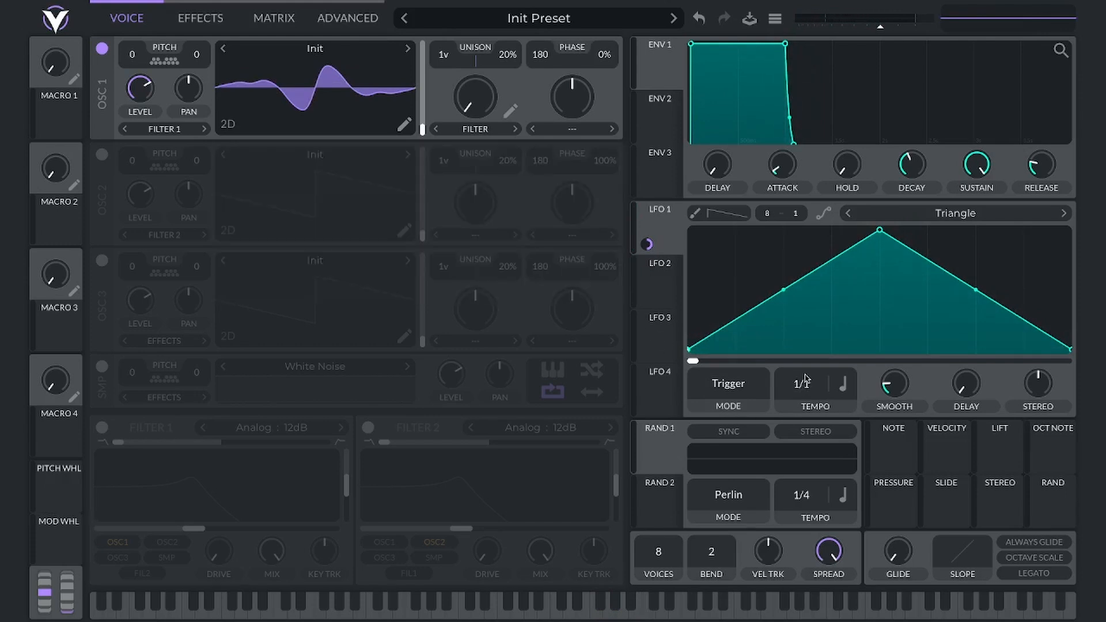
{"action": "left_click", "coordinate": [511, 113]}
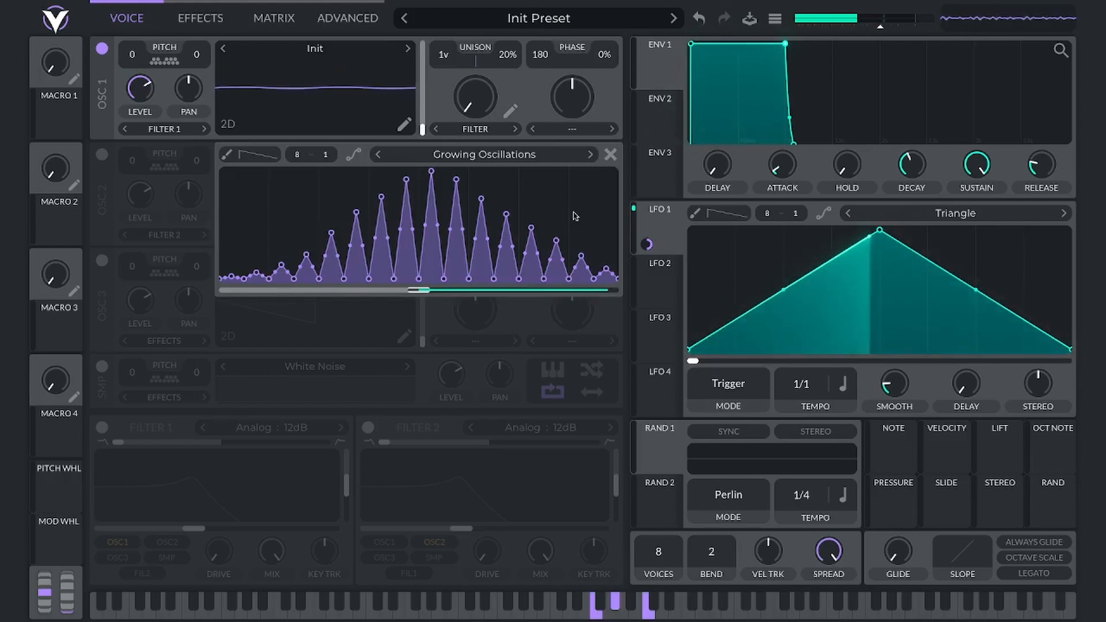
{"action": "mouse_move", "coordinate": [416, 275]}
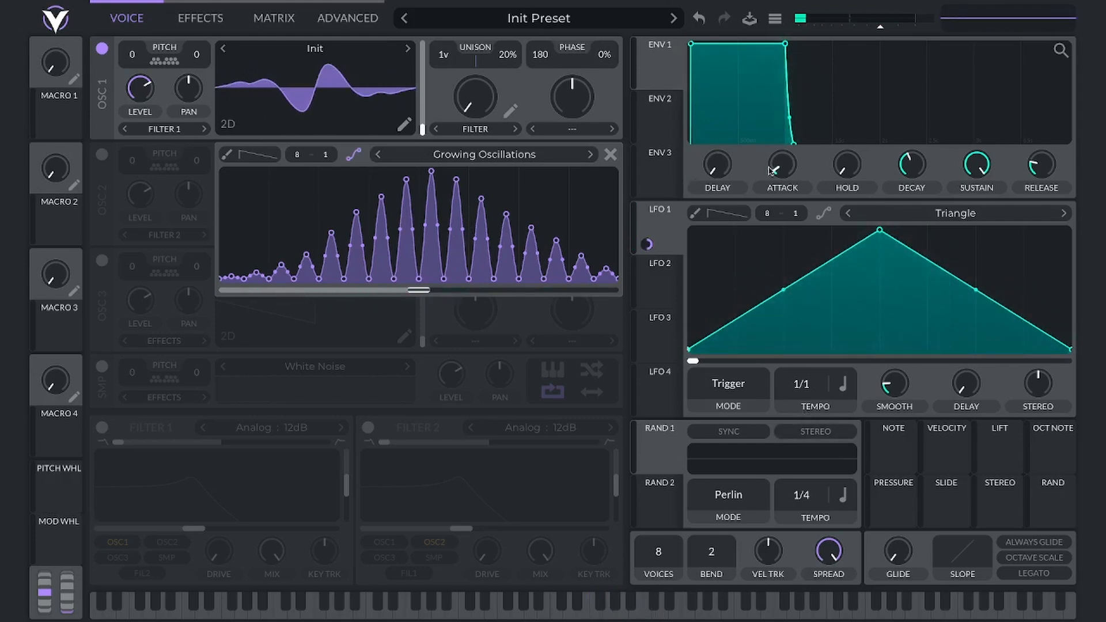
Lengthen the attack of envelope 1 for a slow fade-in.
{"action": "left_click_drag", "start_coordinate": [780, 168], "coordinate": [787, 147]}
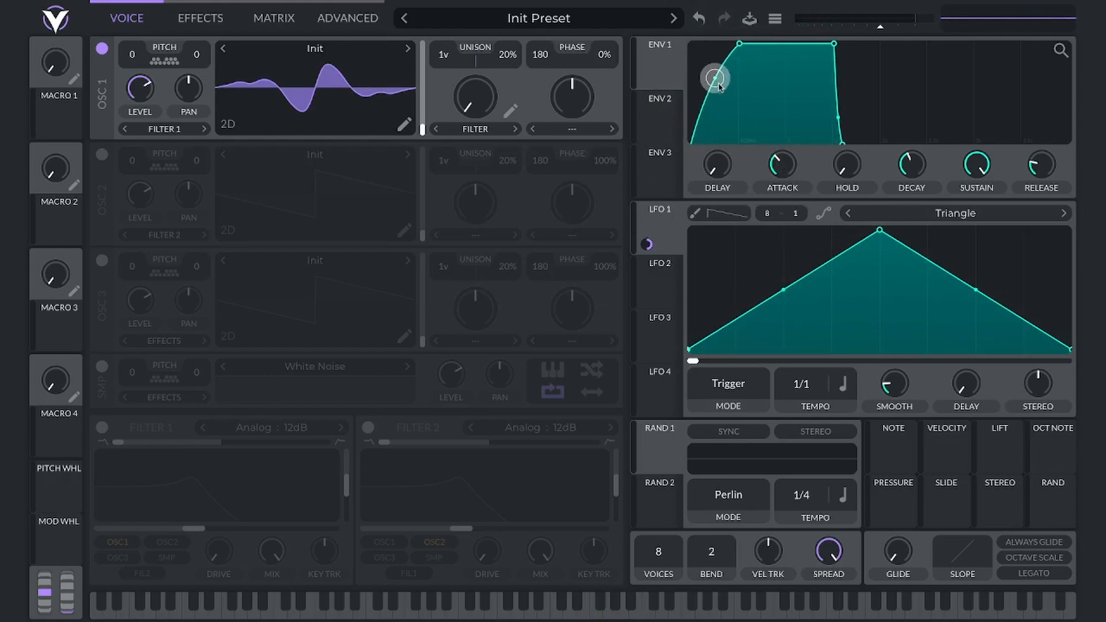
{"action": "left_click_drag", "start_coordinate": [739, 44], "coordinate": [766, 44]}
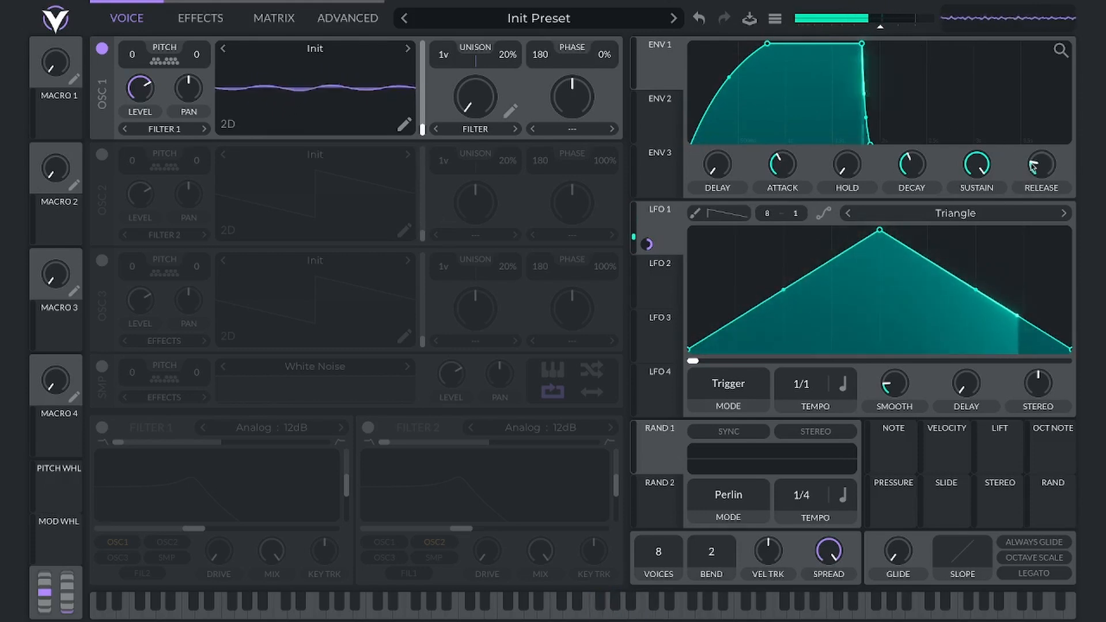
Lengthen the release of envelope 1 for a moderate fade-out of under one second.
{"action": "left_click_drag", "start_coordinate": [1033, 166], "coordinate": [1042, 147]}
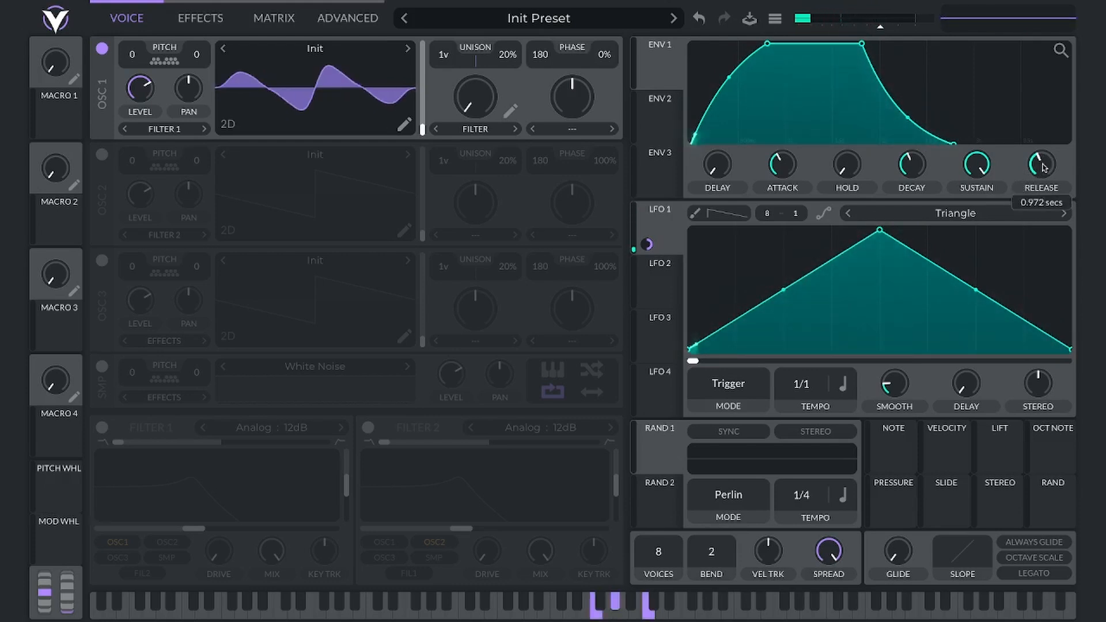
{"action": "left_click_drag", "start_coordinate": [1043, 164], "coordinate": [1043, 170]}
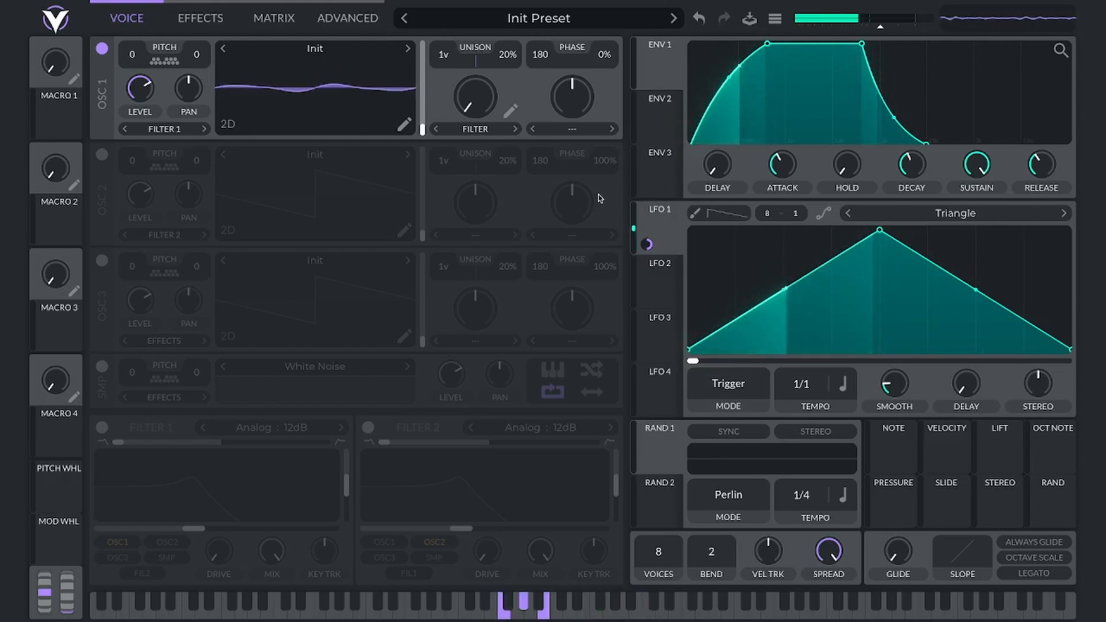
Audition the Nervous Groove and Pulse Series presets as oscillator 1's spectral filter curve, and switch it to Random Pulses.
{"action": "left_click", "coordinate": [509, 110]}
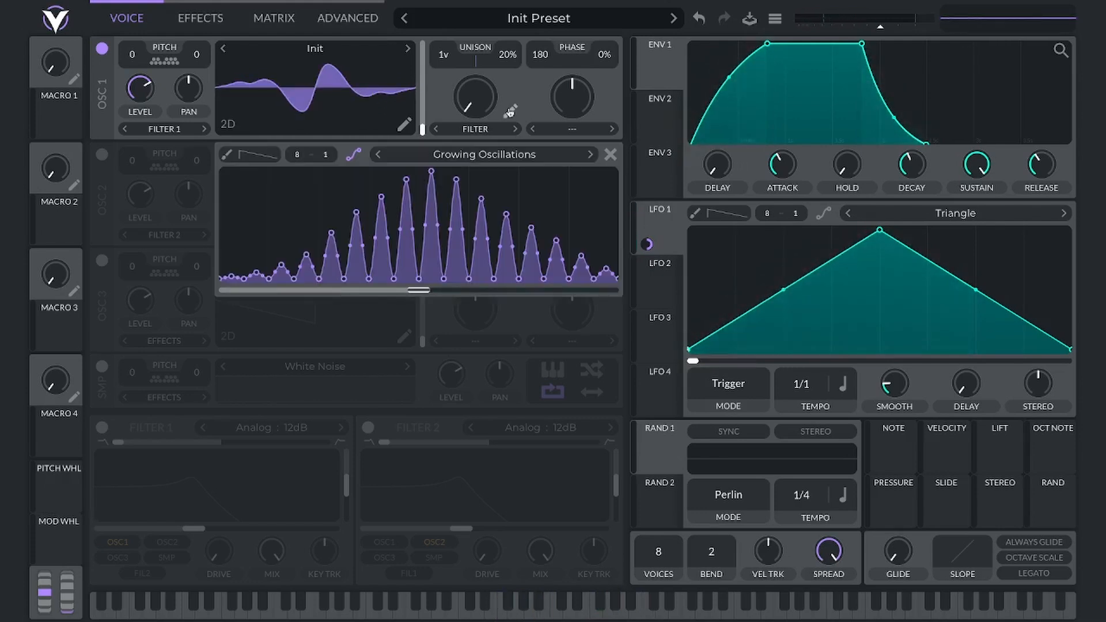
{"action": "left_click", "coordinate": [591, 155]}
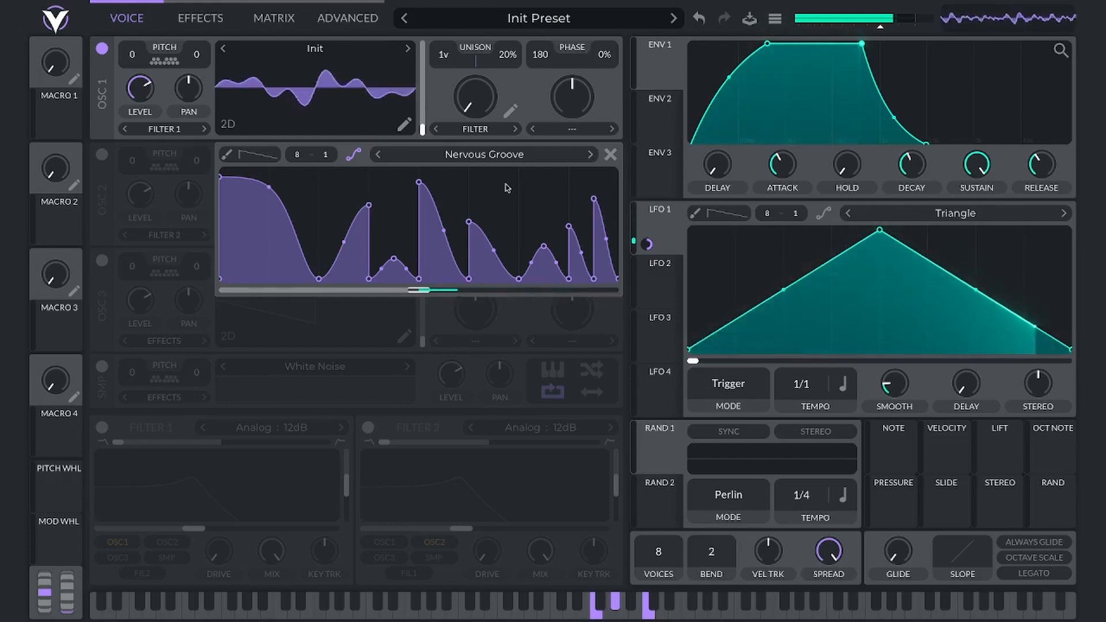
{"action": "left_click", "coordinate": [591, 156]}
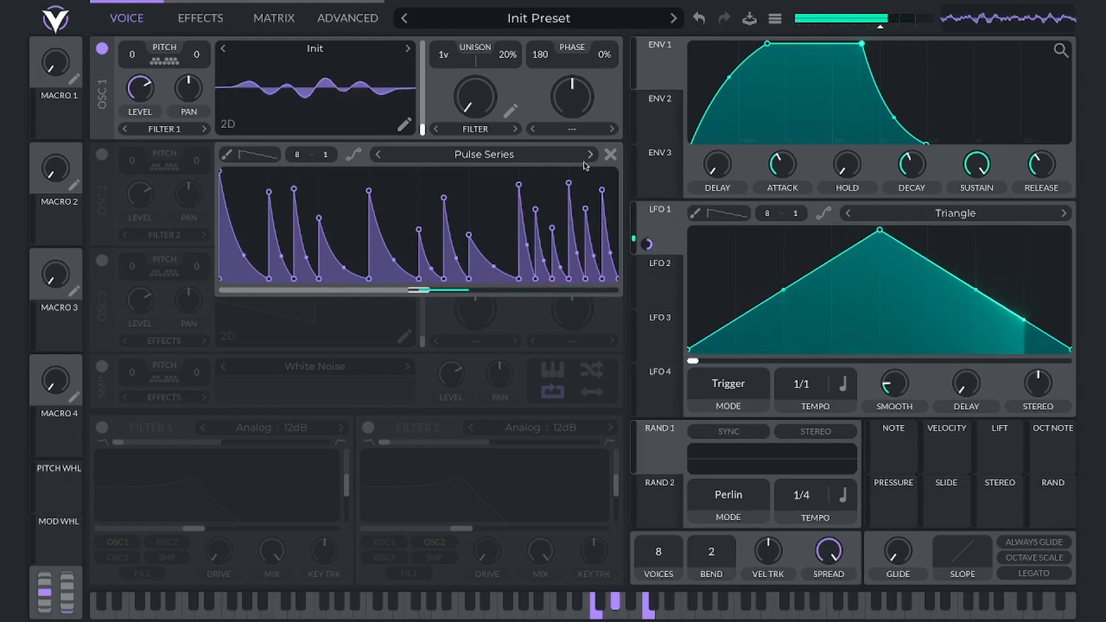
{"action": "left_click", "coordinate": [590, 155]}
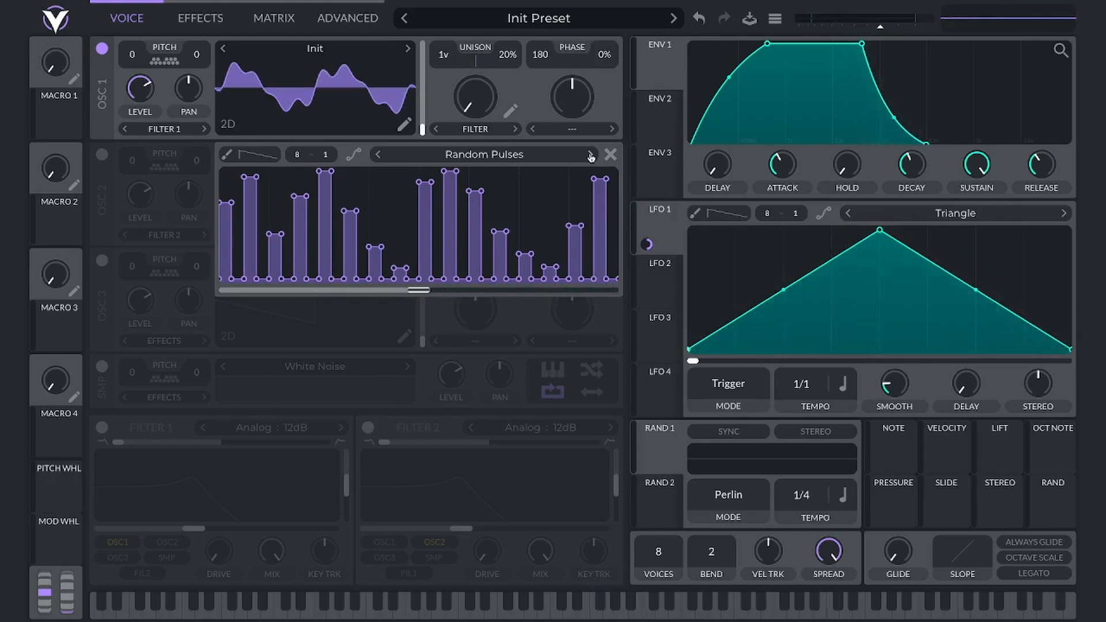
Paint falling ramps of varying heights over all eight grid segments of the spectral filter curve.
{"action": "left_click", "coordinate": [245, 180]}
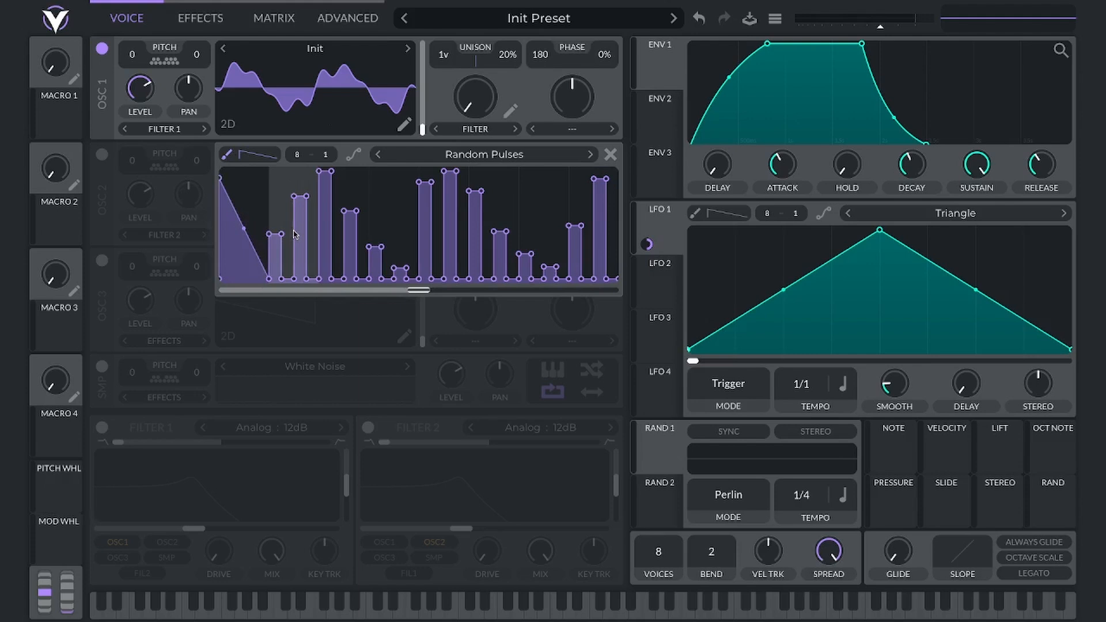
{"action": "left_click", "coordinate": [335, 184]}
{"action": "left_click", "coordinate": [402, 249]}
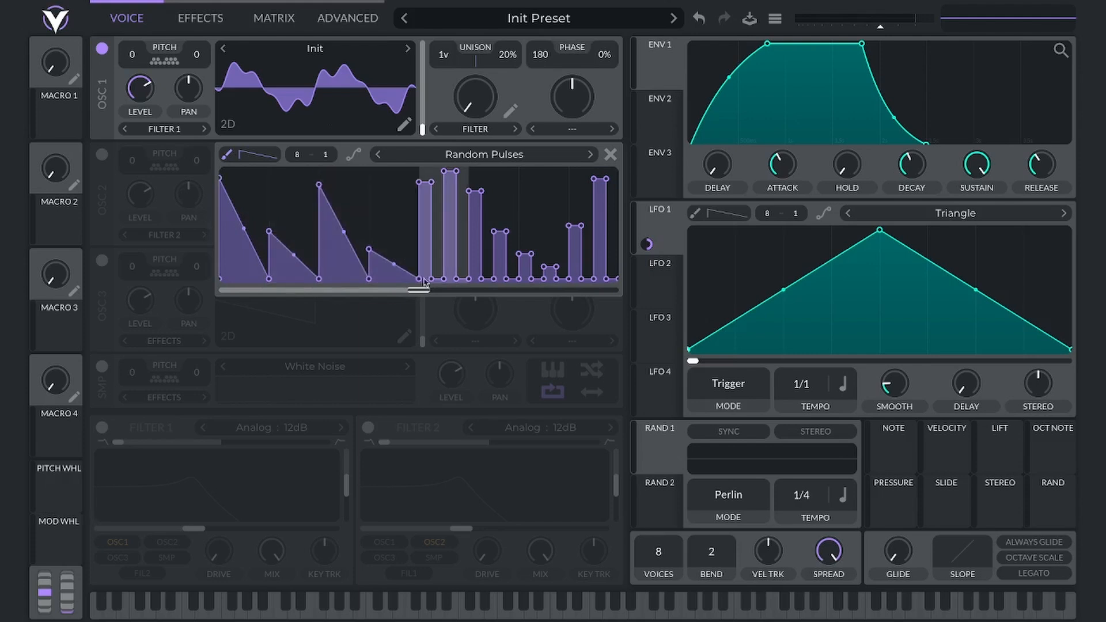
{"action": "left_click", "coordinate": [441, 175]}
{"action": "left_click", "coordinate": [484, 184]}
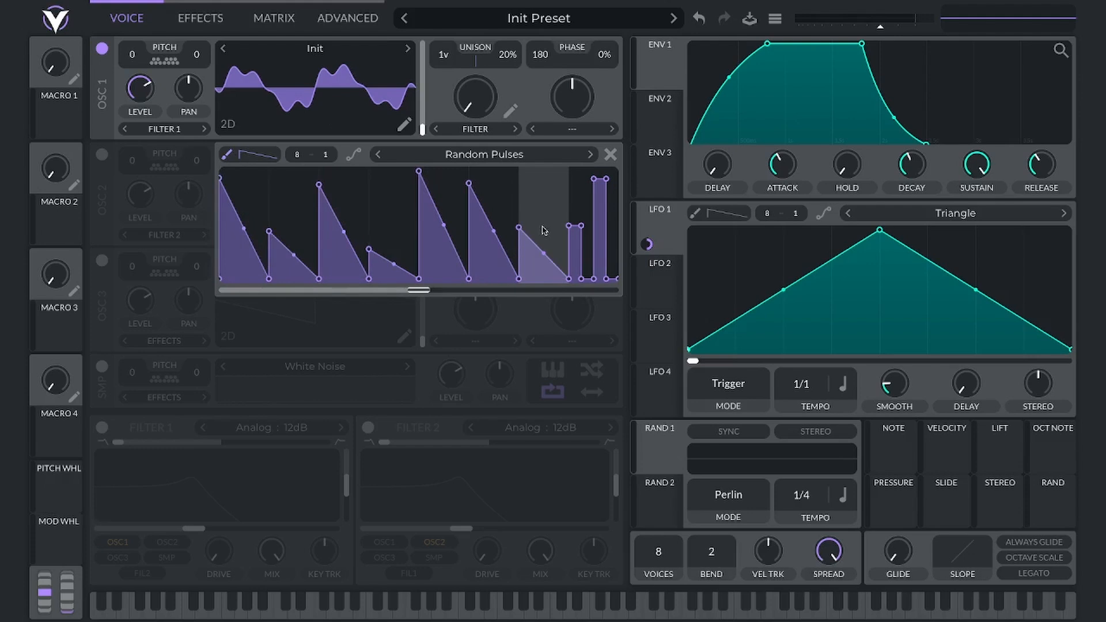
{"action": "left_click", "coordinate": [545, 228]}
{"action": "left_click", "coordinate": [582, 189]}
Change the paint shape to Step and paint uneven levels across the eight segments of the spectral filter curve.
{"action": "left_click", "coordinate": [251, 154]}
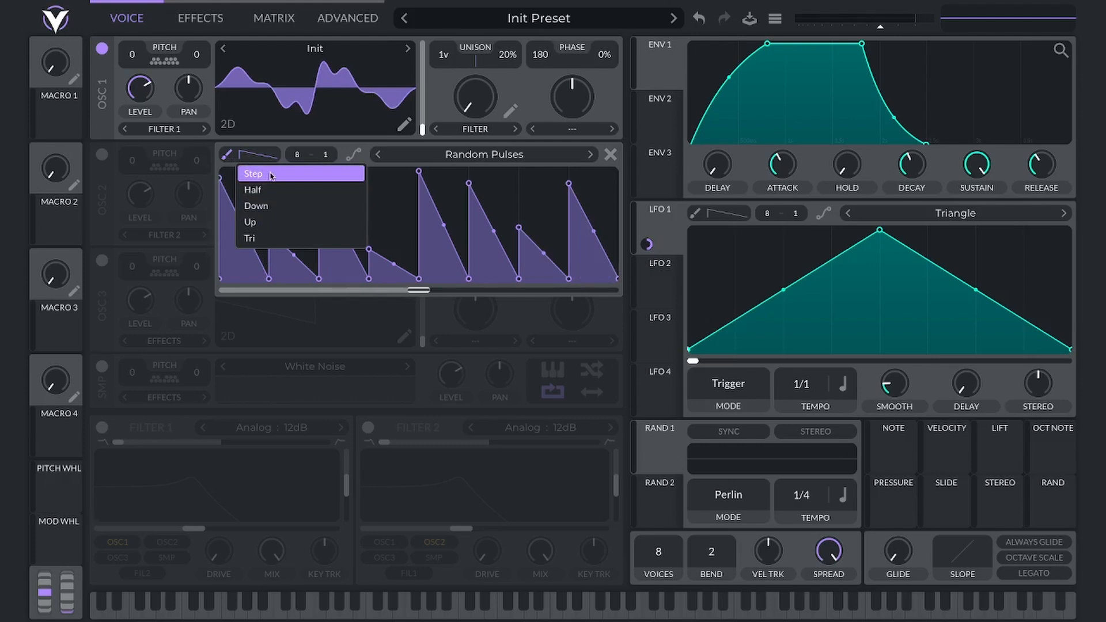
{"action": "left_click", "coordinate": [243, 172]}
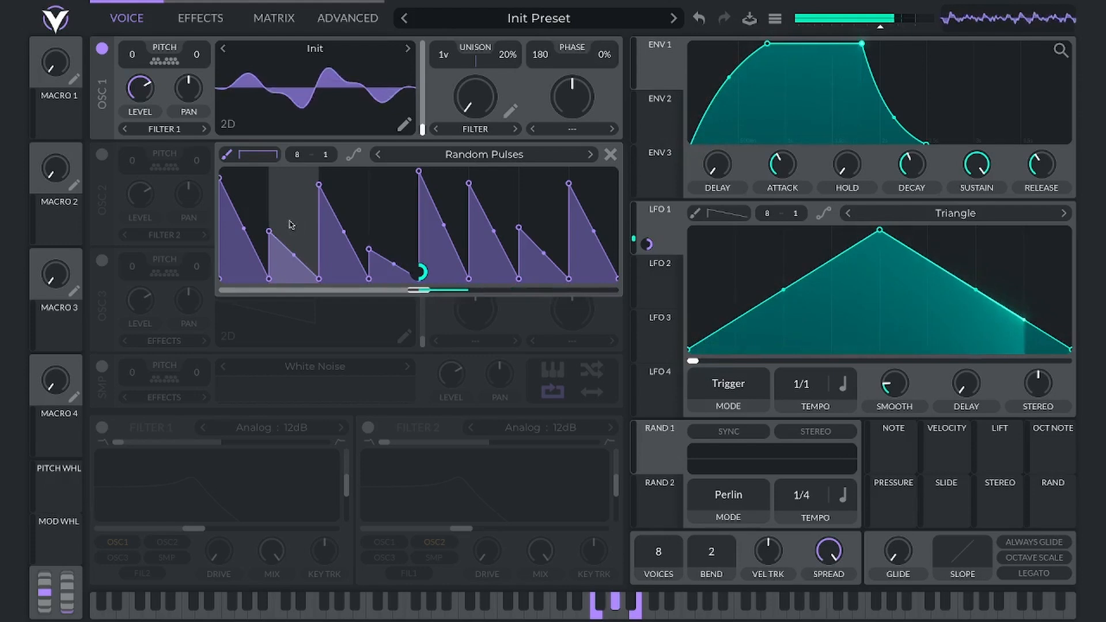
{"action": "mouse_move", "coordinate": [232, 229]}
{"action": "left_mouse_down"}
{"action": "mouse_move", "coordinate": [266, 219]}
{"action": "mouse_move", "coordinate": [290, 171]}
{"action": "mouse_move", "coordinate": [344, 235]}
{"action": "mouse_move", "coordinate": [390, 185]}
{"action": "mouse_move", "coordinate": [412, 182]}
{"action": "mouse_move", "coordinate": [503, 262]}
{"action": "mouse_move", "coordinate": [553, 216]}
{"action": "left_mouse_up"}
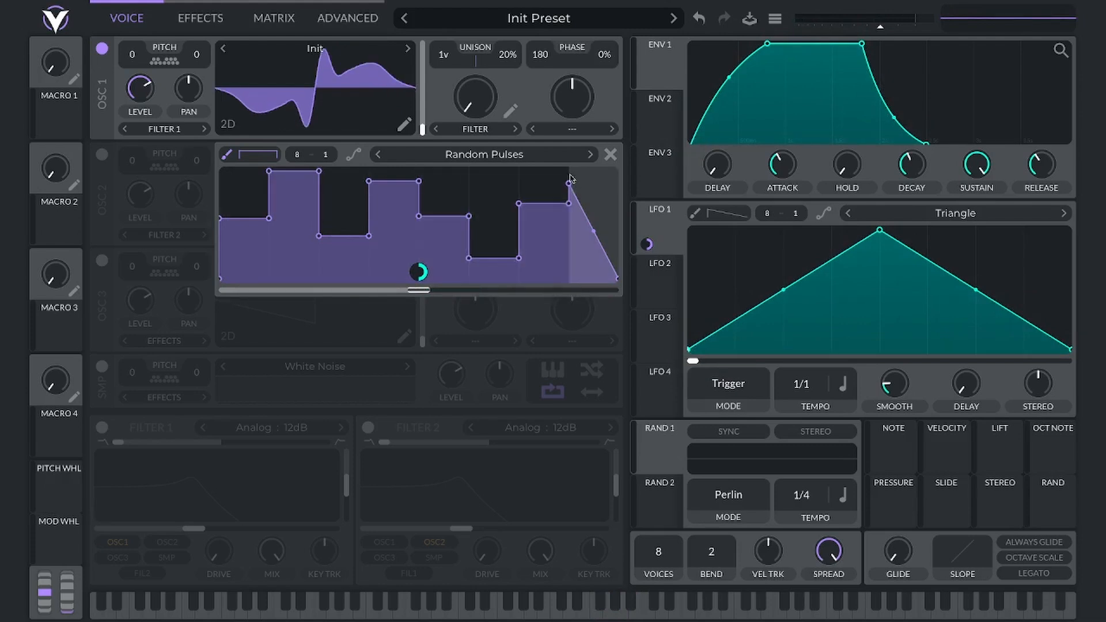
{"action": "mouse_move", "coordinate": [570, 178]}
{"action": "left_mouse_down"}
{"action": "mouse_move", "coordinate": [550, 185]}
{"action": "mouse_move", "coordinate": [597, 228]}
{"action": "left_mouse_up"}
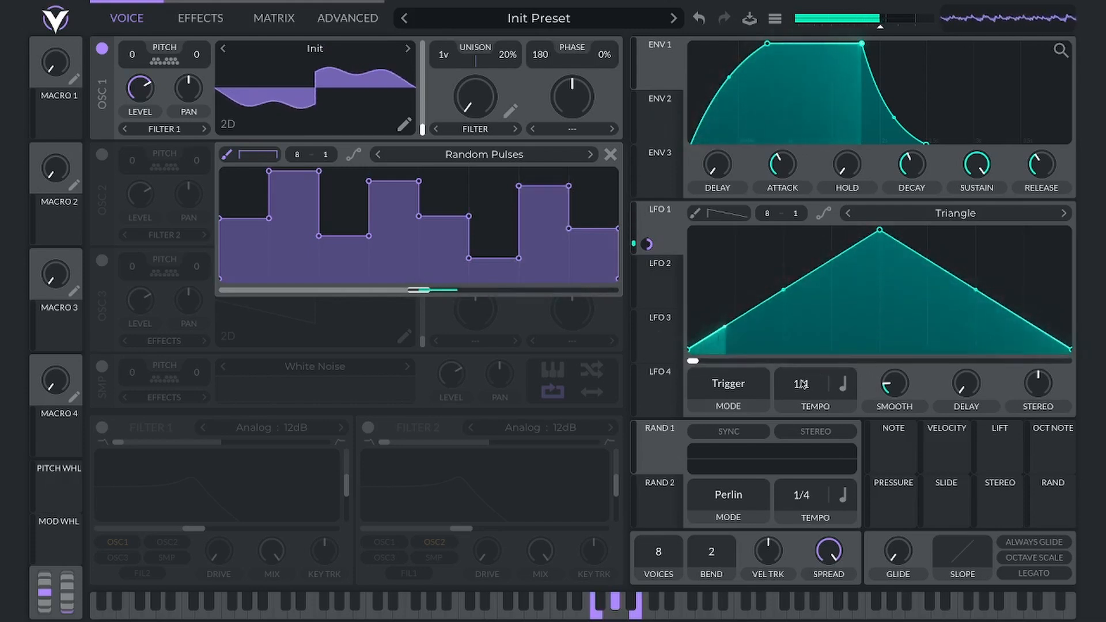
Speed up LFO 1 to a tempo of 1/4 and reopen oscillator 1's spectral filter curve for editing.
{"action": "left_click_drag", "start_coordinate": [803, 384], "coordinate": [807, 361]}
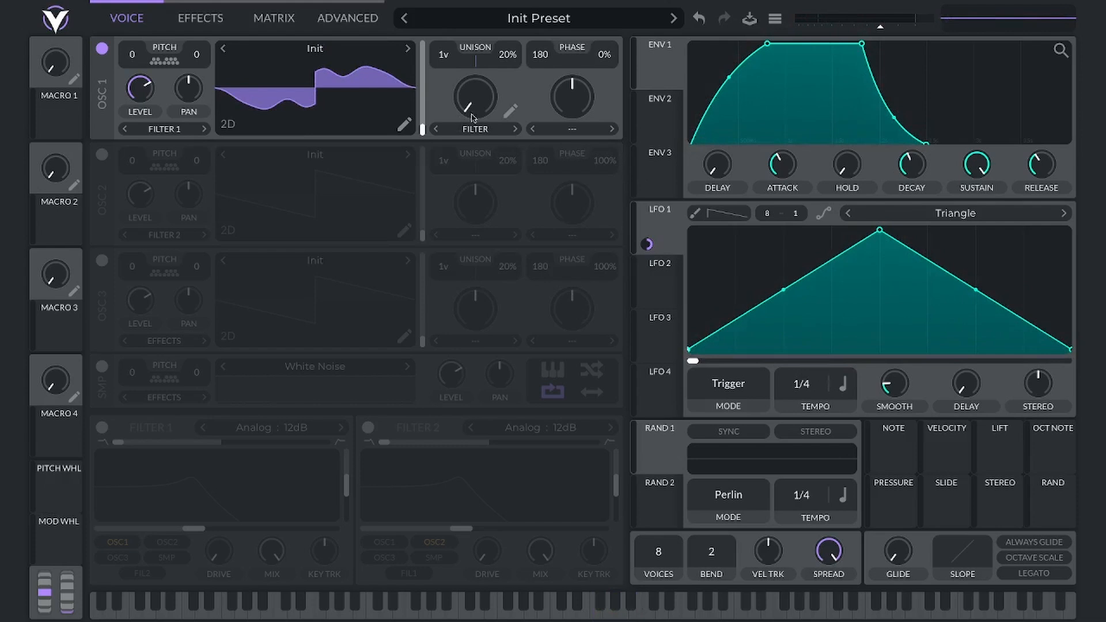
{"action": "left_click", "coordinate": [511, 112]}
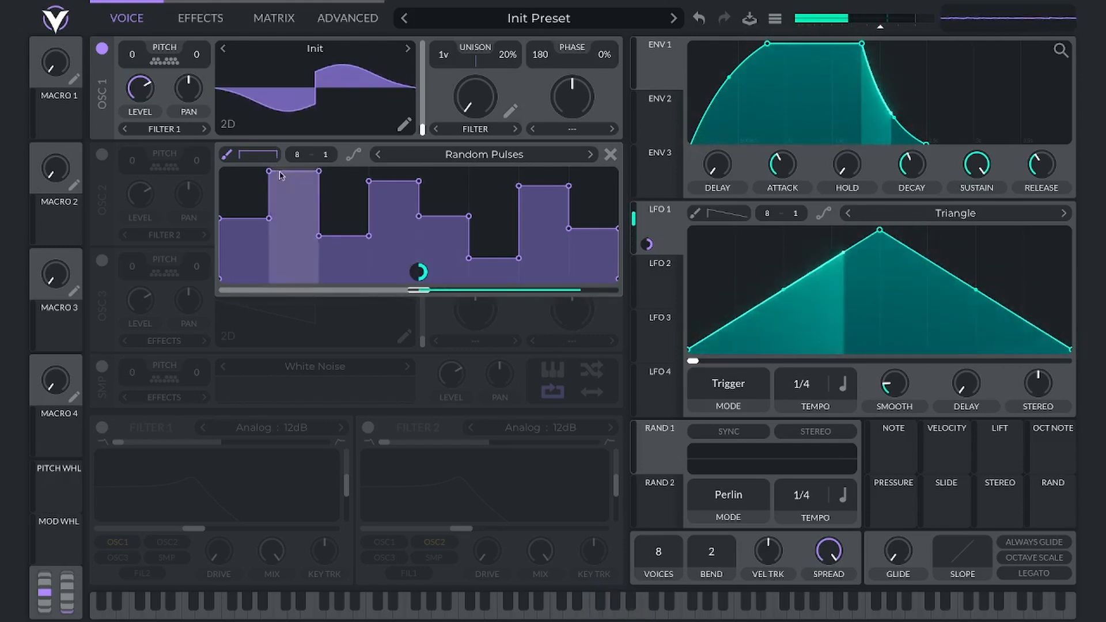
Set the spectral filter curve's horizontal grid to 24 and paint narrow steps of varying heights across the whole curve.
{"action": "left_click_drag", "start_coordinate": [297, 155], "coordinate": [301, 135]}
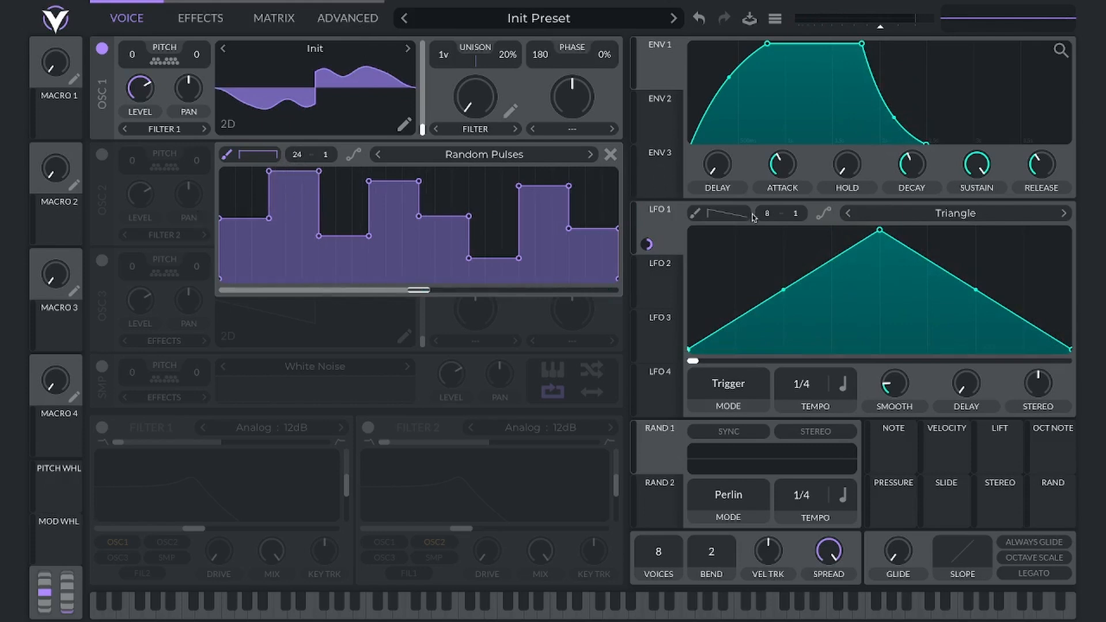
{"action": "left_click", "coordinate": [228, 195]}
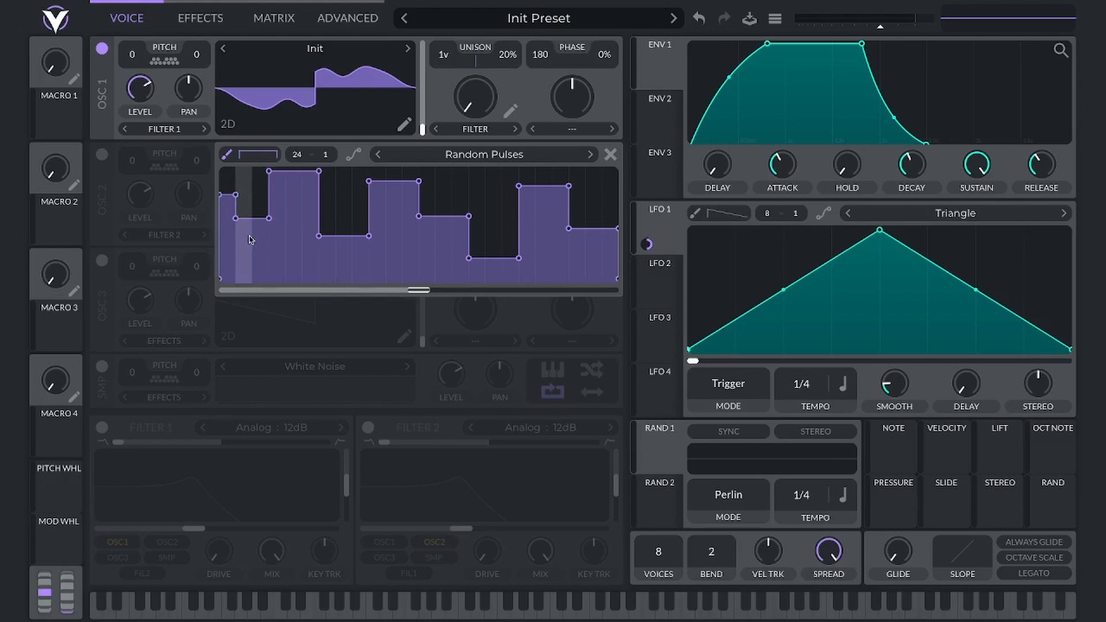
{"action": "left_click_drag", "start_coordinate": [250, 237], "coordinate": [262, 174]}
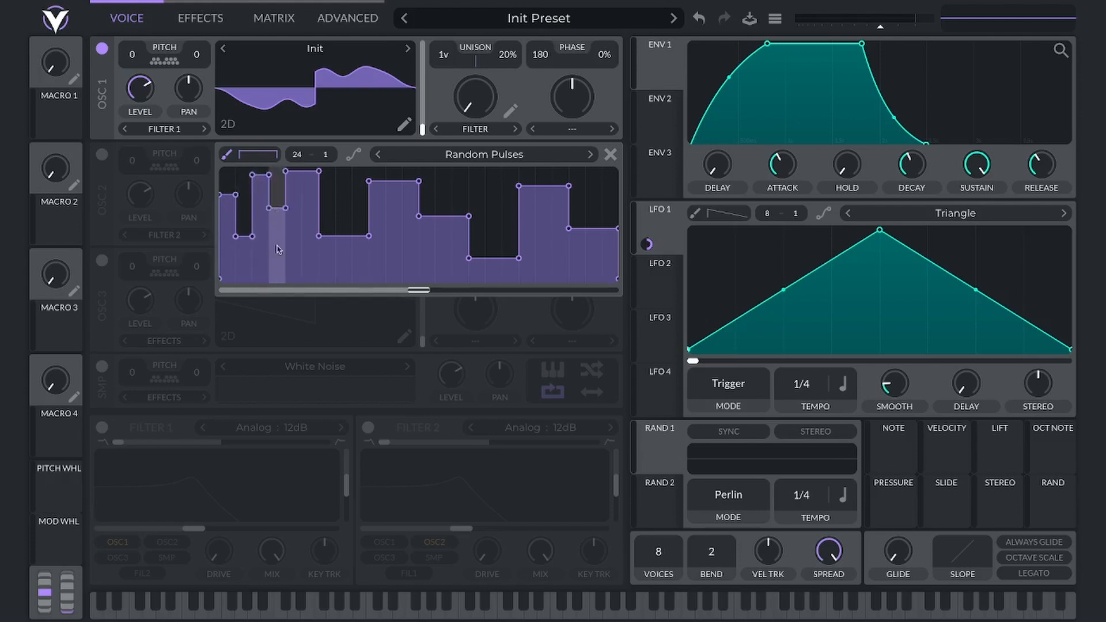
{"action": "mouse_move", "coordinate": [277, 249]}
{"action": "left_mouse_down"}
{"action": "mouse_move", "coordinate": [342, 184]}
{"action": "mouse_move", "coordinate": [440, 233]}
{"action": "mouse_move", "coordinate": [592, 180]}
{"action": "mouse_move", "coordinate": [626, 441]}
{"action": "left_mouse_up"}
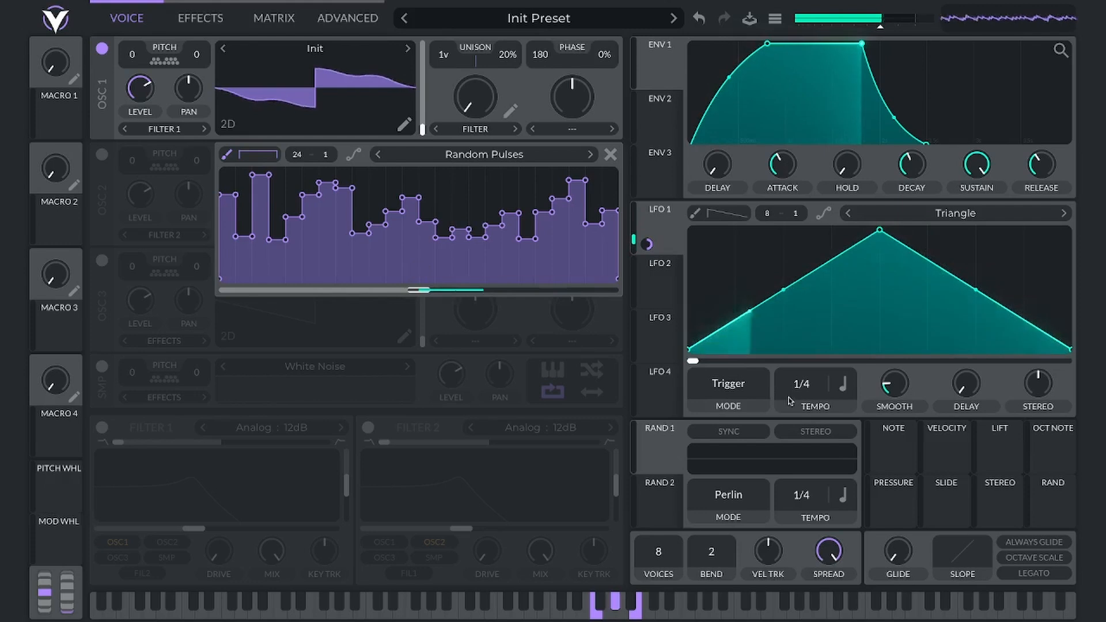
Slow LFO 1 down to a tempo of 2/1 and reopen oscillator 1's spectral filter curve.
{"action": "left_click_drag", "start_coordinate": [800, 385], "coordinate": [800, 399]}
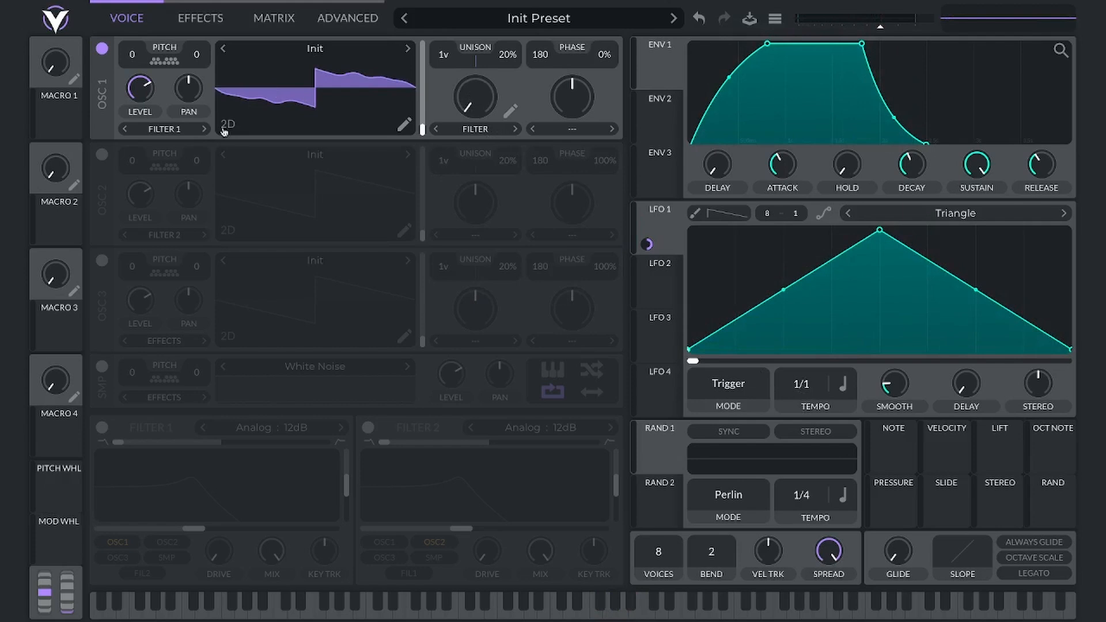
{"action": "left_click", "coordinate": [511, 112]}
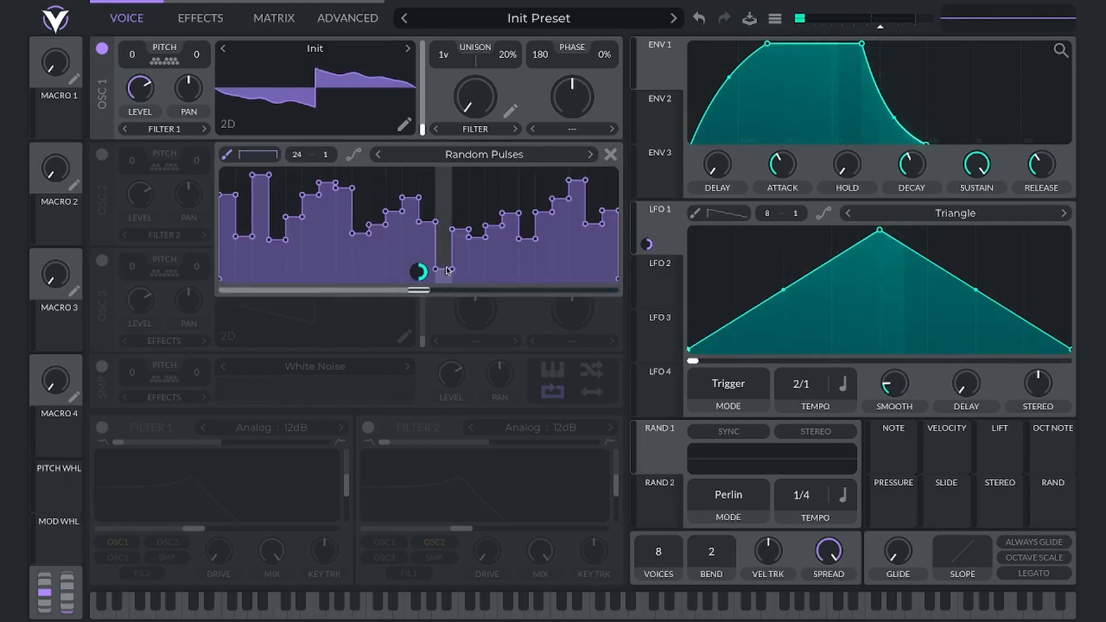
Repaint the second half of the spectral filter curve with alternating high and low steps, closing the preset browser if it opens.
{"action": "left_click", "coordinate": [483, 259]}
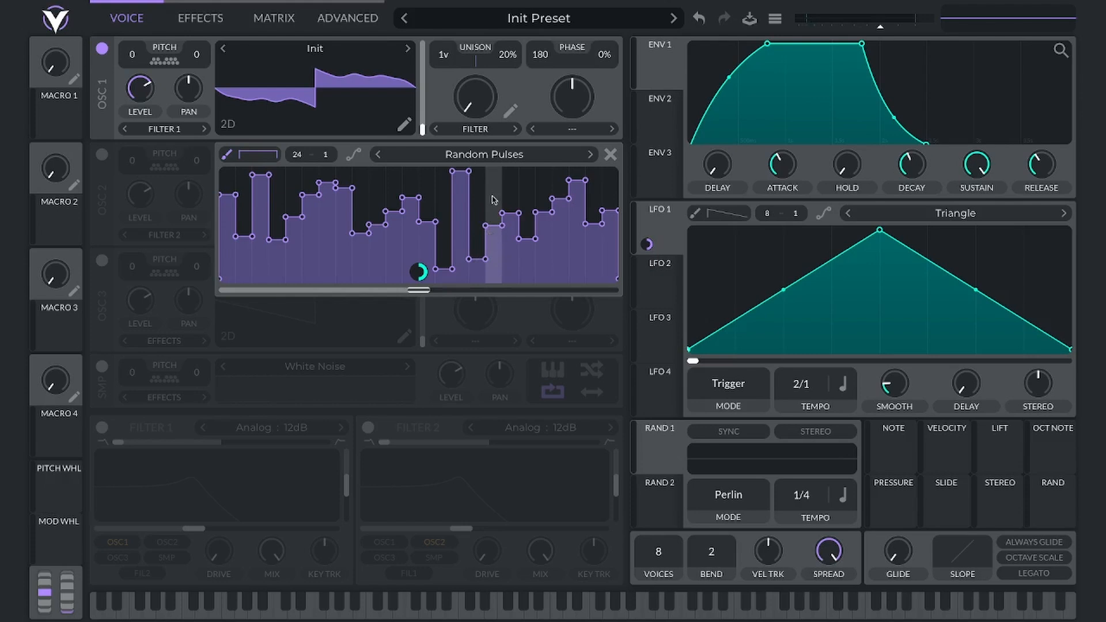
{"action": "left_click", "coordinate": [492, 196]}
{"action": "left_click", "coordinate": [509, 271]}
{"action": "left_click", "coordinate": [544, 252]}
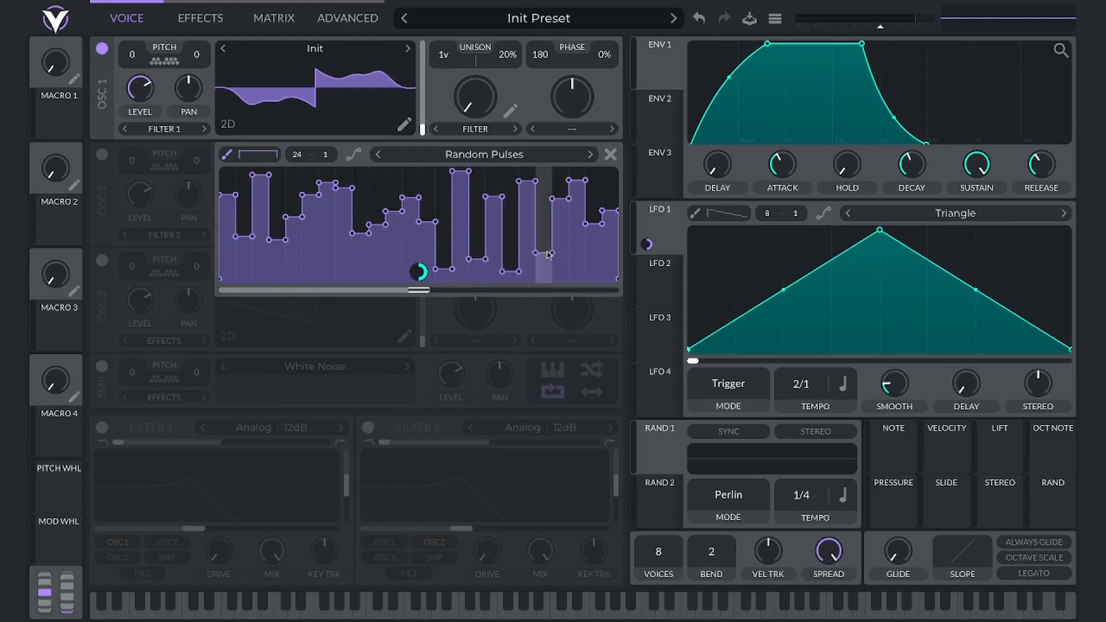
{"action": "left_click", "coordinate": [559, 174]}
{"action": "left_click", "coordinate": [562, 159]}
{"action": "left_click", "coordinate": [578, 224]}
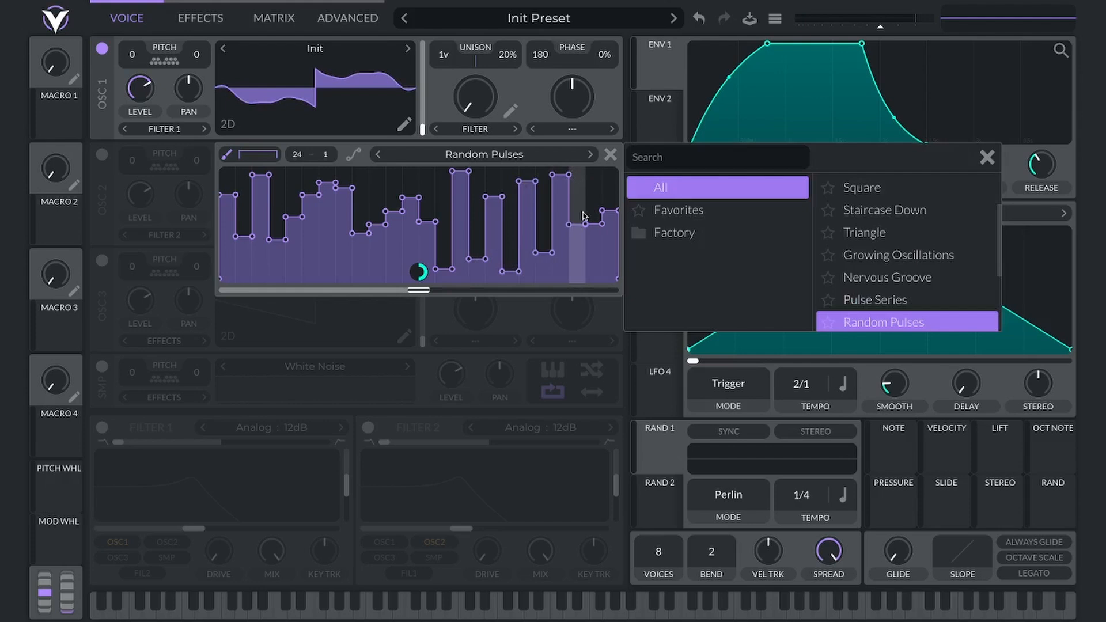
{"action": "left_click", "coordinate": [594, 184]}
{"action": "left_click", "coordinate": [610, 254]}
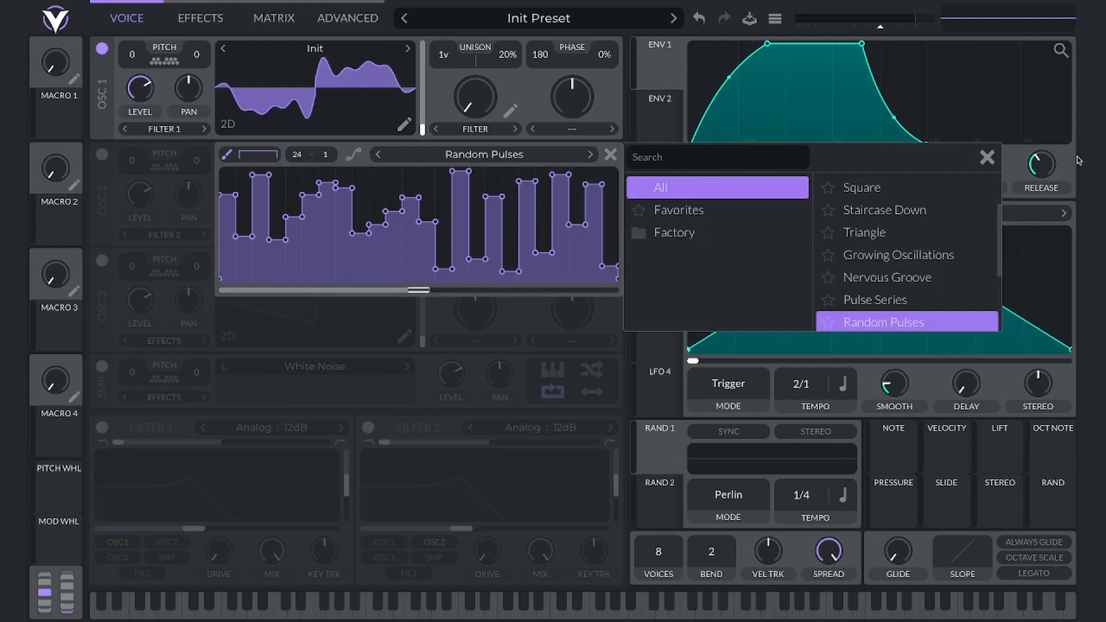
{"action": "left_click", "coordinate": [987, 158]}
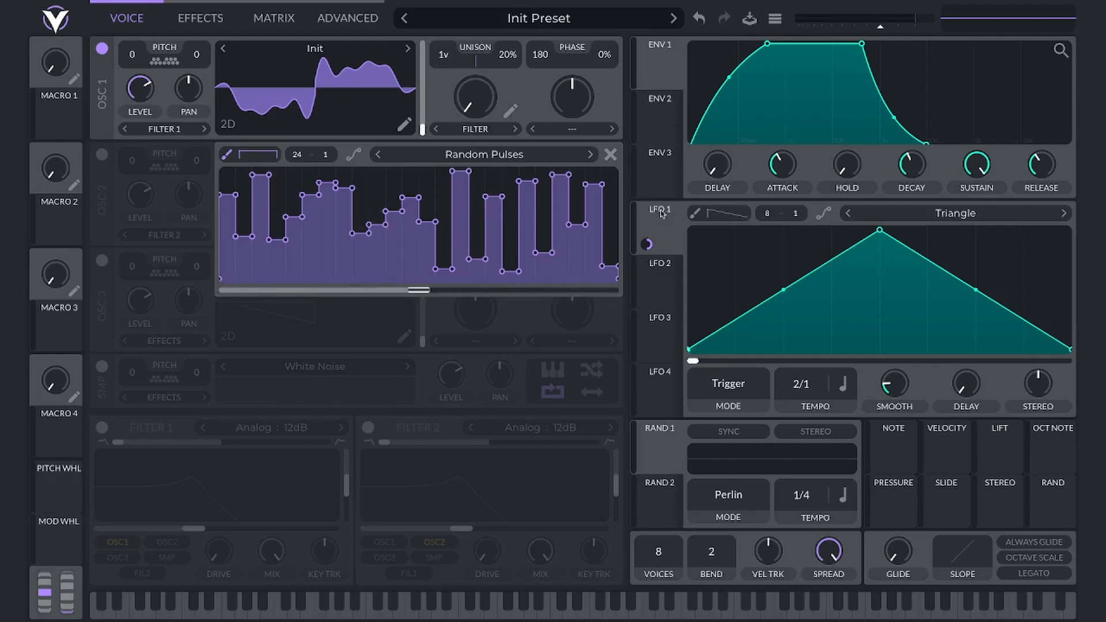
Route LFO 1 to oscillator 1's spectral morph amount and also to its fine pitch.
{"action": "left_click_drag", "start_coordinate": [647, 244], "coordinate": [476, 145]}
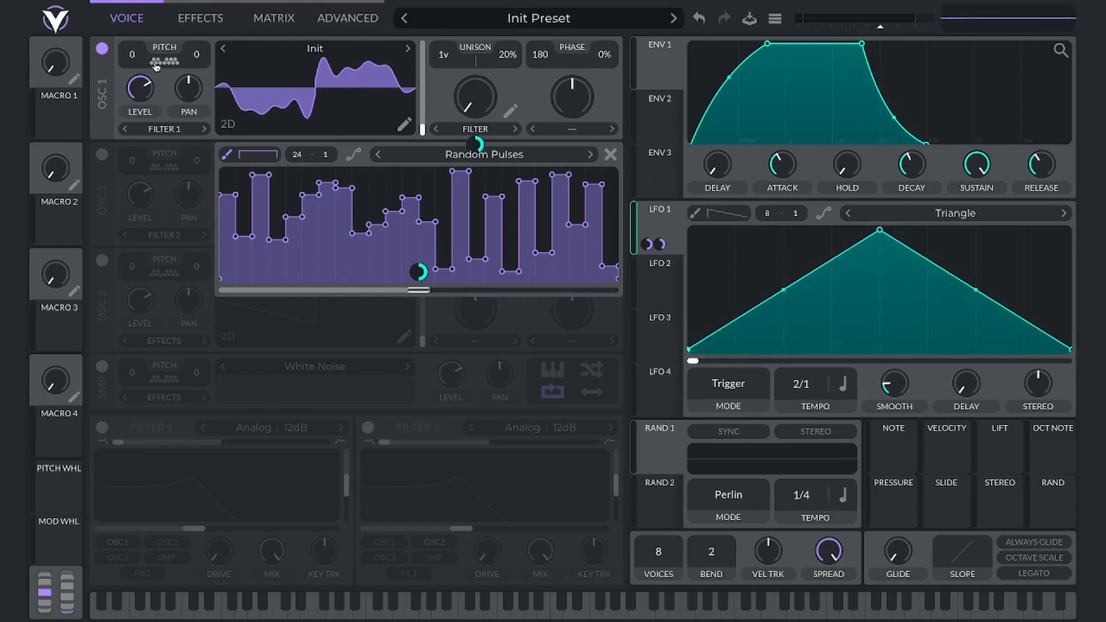
{"action": "left_click_drag", "start_coordinate": [655, 244], "coordinate": [198, 56]}
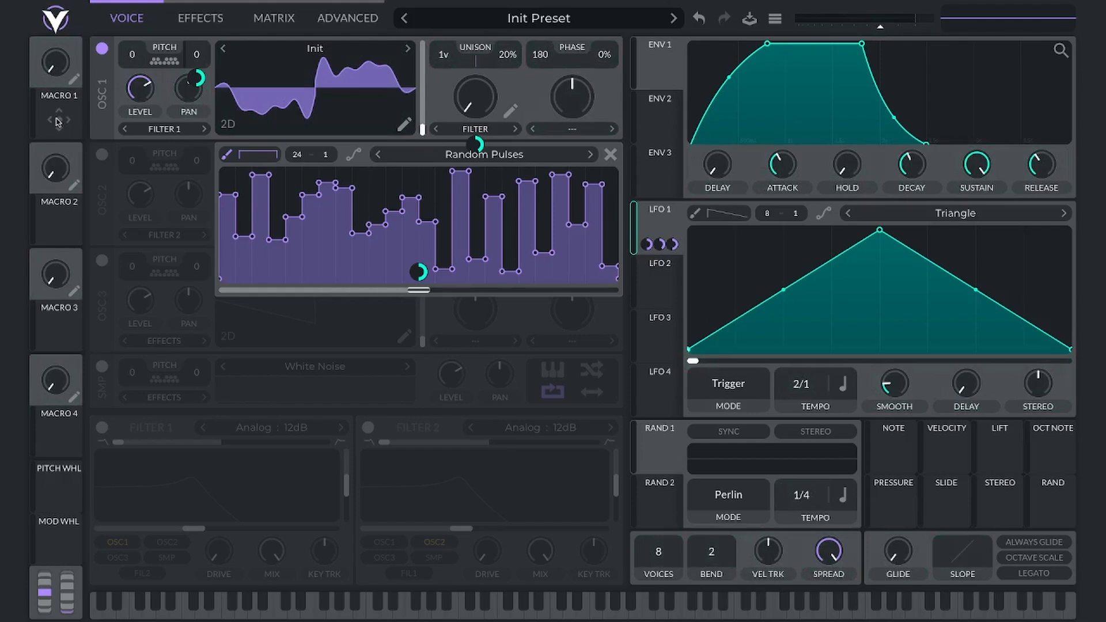
Assign macro 1 to the depth of LFO 1's fine pitch modulation and raise the macro to about a quarter.
{"action": "left_click_drag", "start_coordinate": [58, 121], "coordinate": [209, 69]}
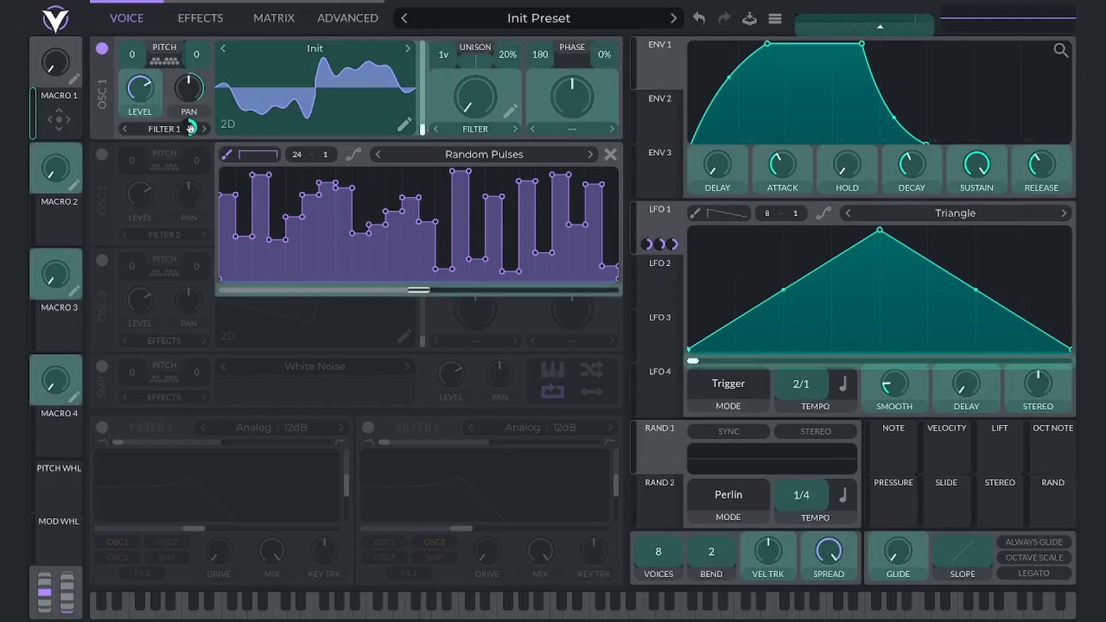
{"action": "left_click_drag", "start_coordinate": [190, 127], "coordinate": [181, 78]}
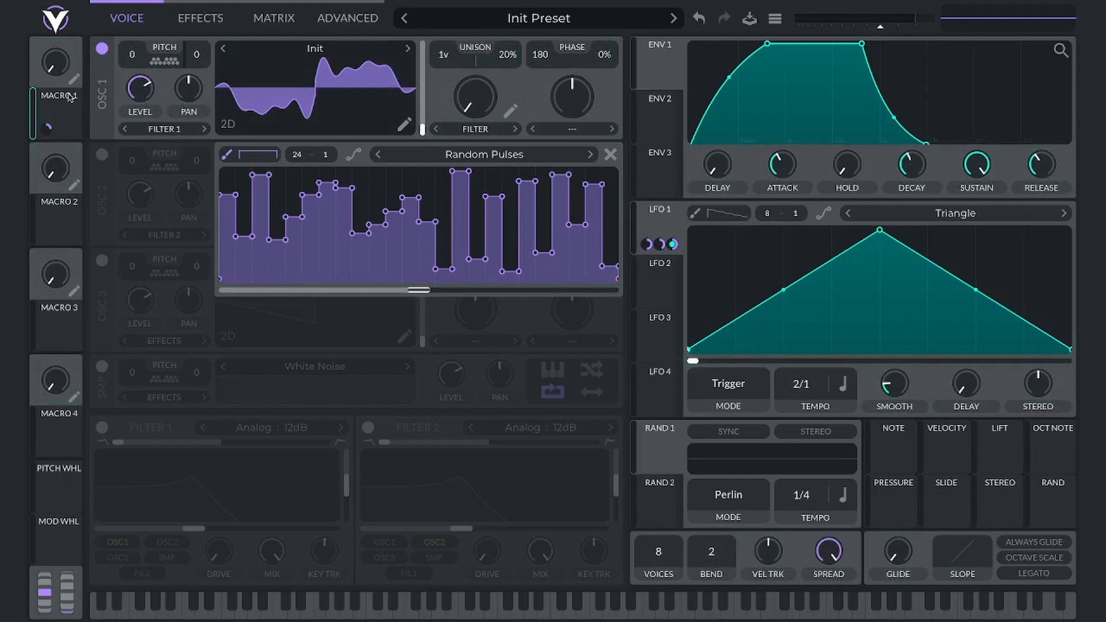
{"action": "left_click_drag", "start_coordinate": [51, 68], "coordinate": [56, 32]}
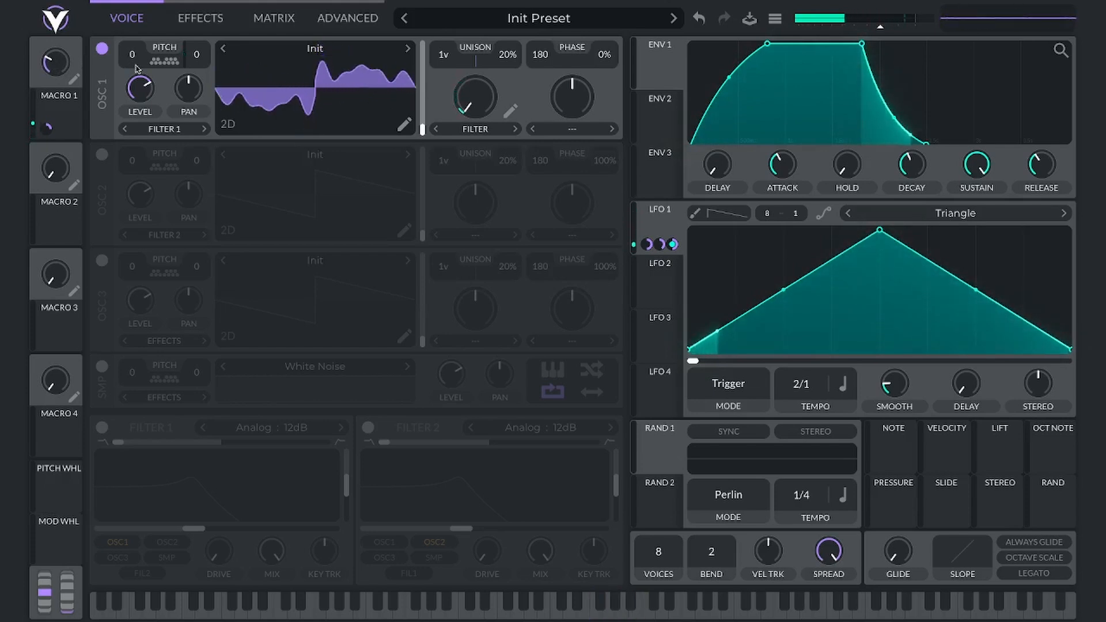
Enable the Chorus effect and set its mix to about 27%.
{"action": "left_click", "coordinate": [210, 21]}
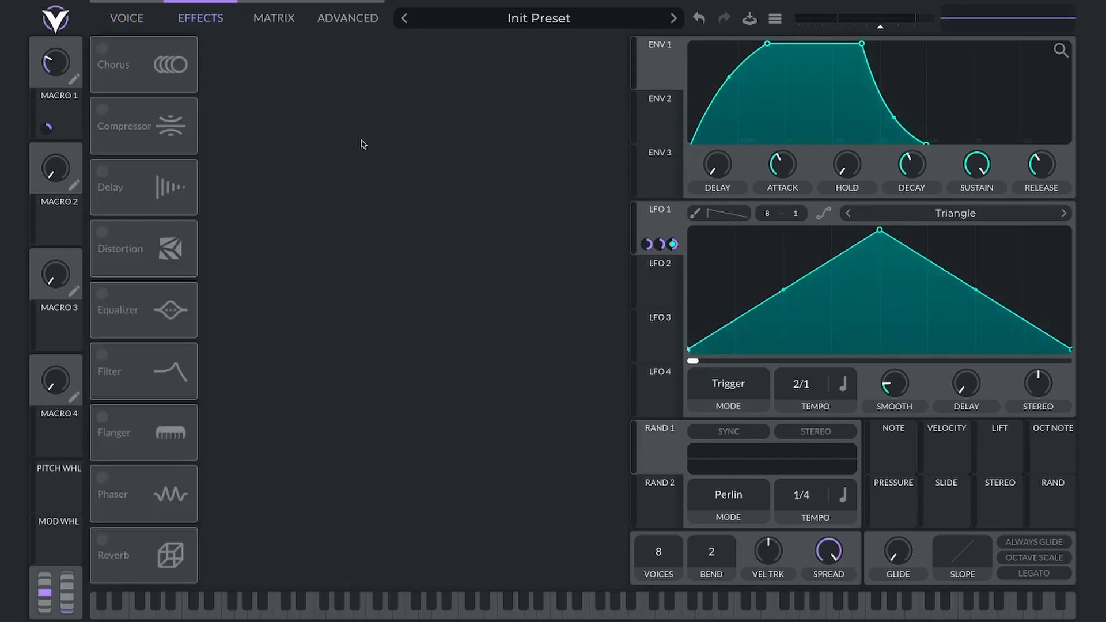
{"action": "left_click", "coordinate": [102, 48]}
{"action": "left_click_drag", "start_coordinate": [587, 78], "coordinate": [589, 84]}
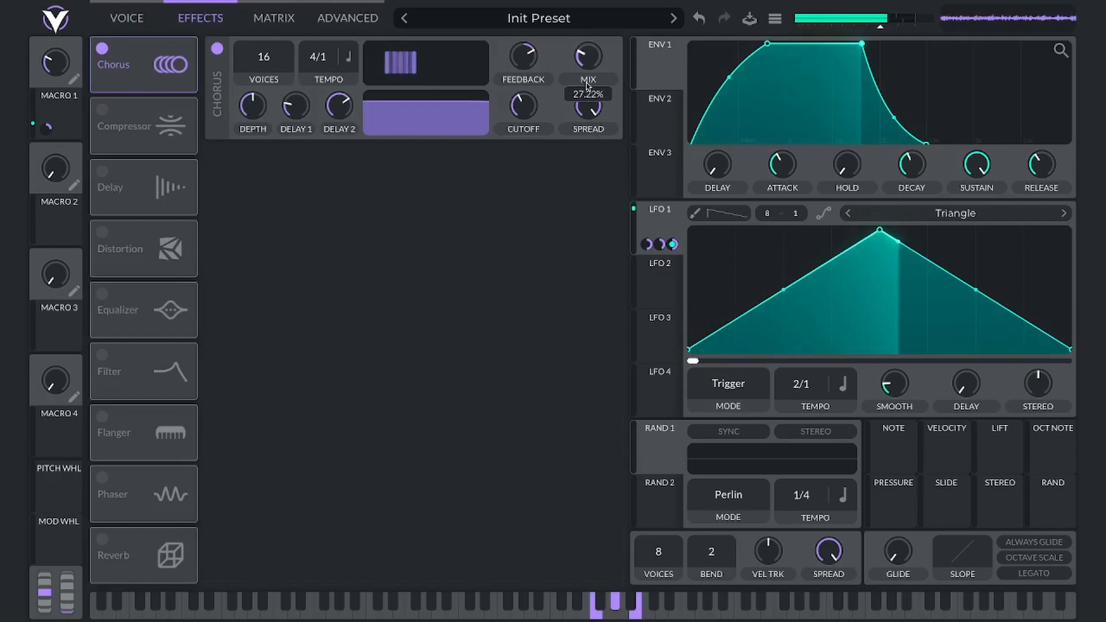
Enable the Delay, Equalizer and Reverb effects.
{"action": "left_click", "coordinate": [102, 171]}
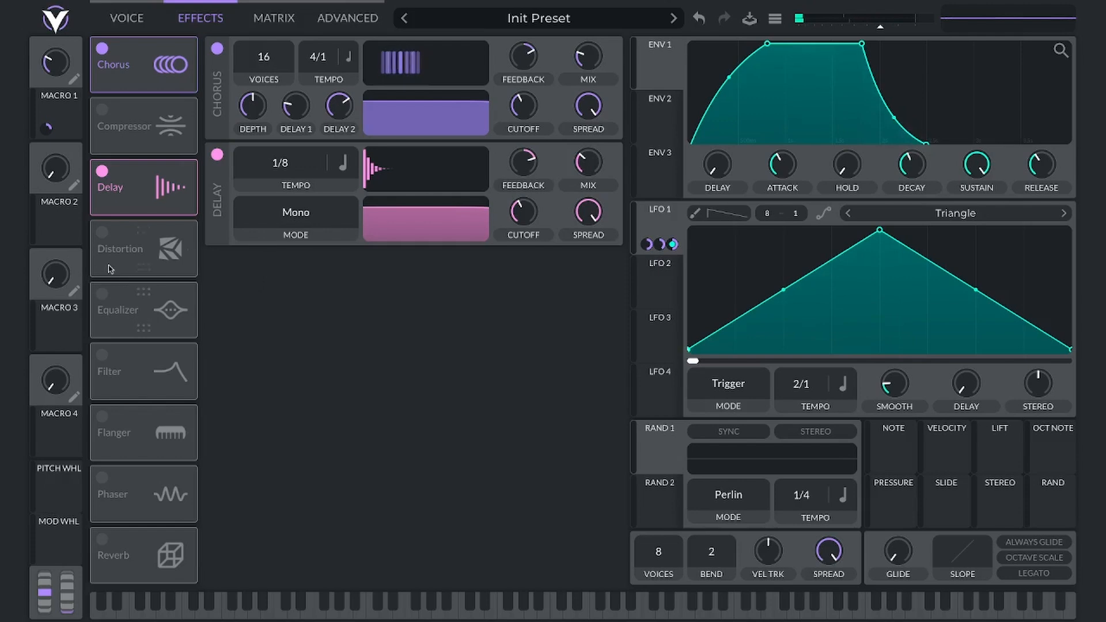
{"action": "left_click", "coordinate": [102, 294]}
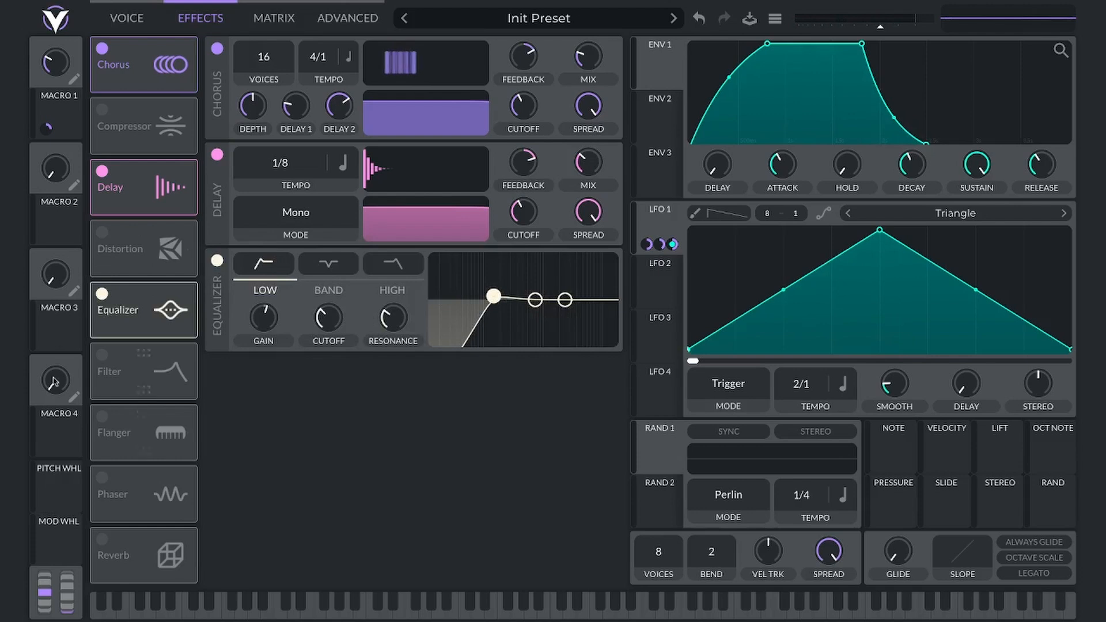
{"action": "left_click", "coordinate": [102, 540]}
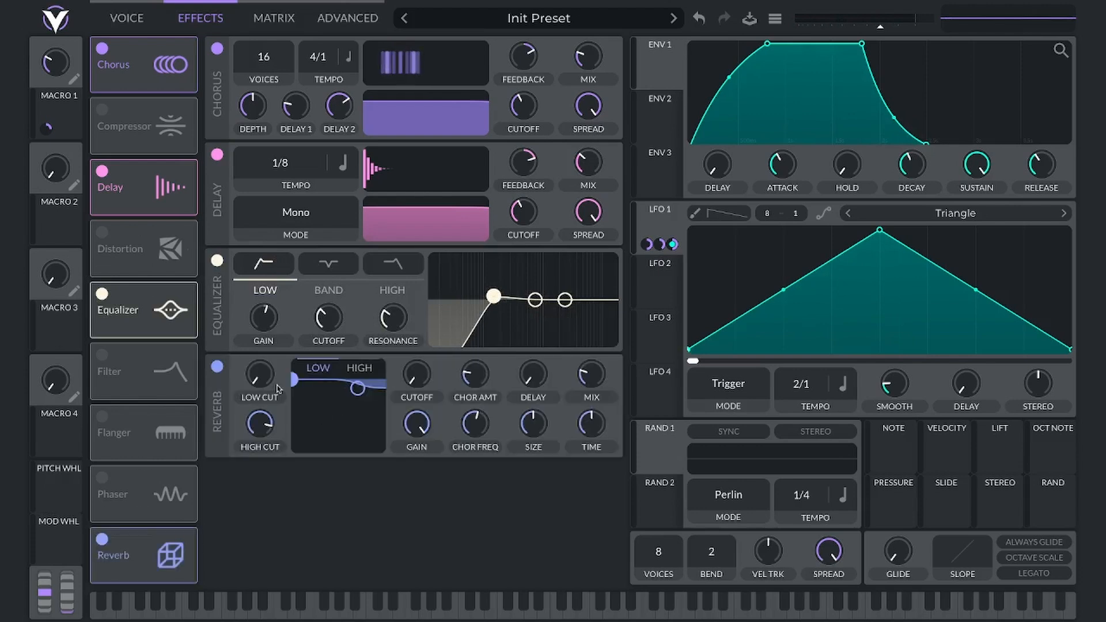
Cut the reverb's low band and increase its size and time.
{"action": "left_click_drag", "start_coordinate": [294, 380], "coordinate": [299, 413]}
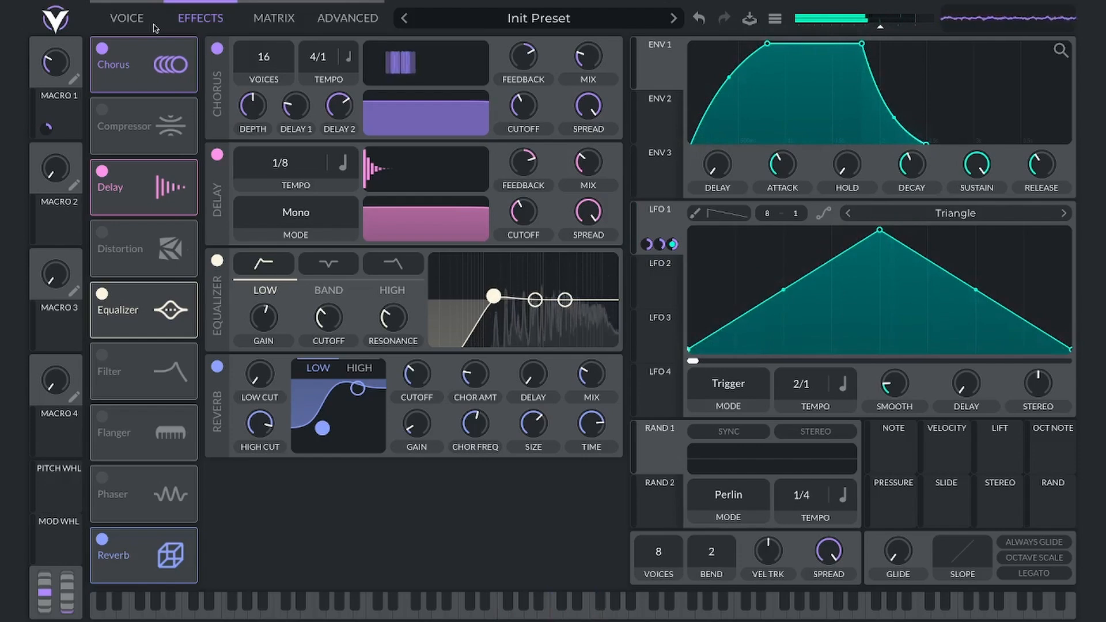
{"action": "left_click", "coordinate": [154, 28]}
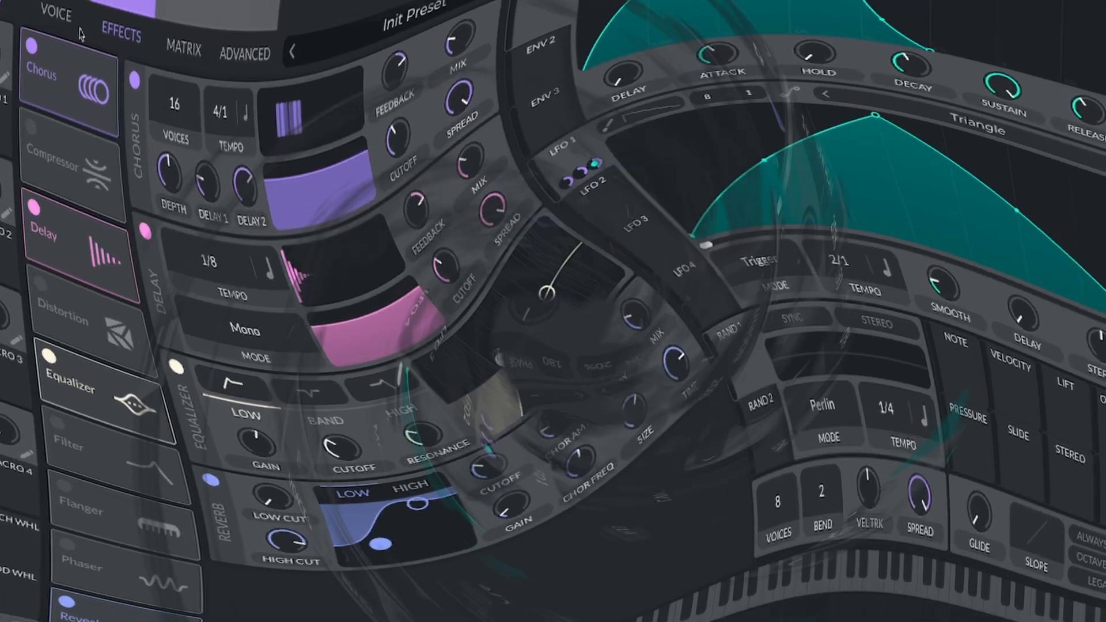